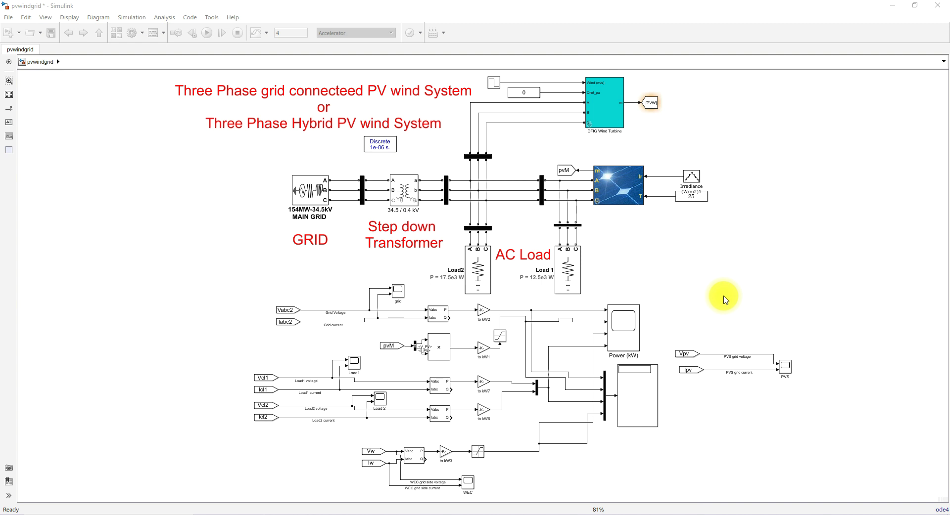
pyautogui.click(318, 210)
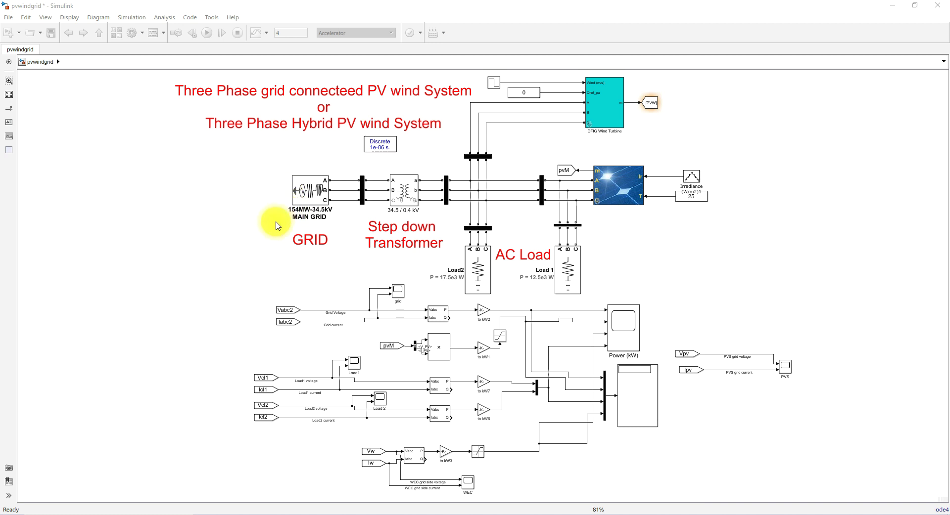
pyautogui.click(310, 240)
pyautogui.click(280, 255)
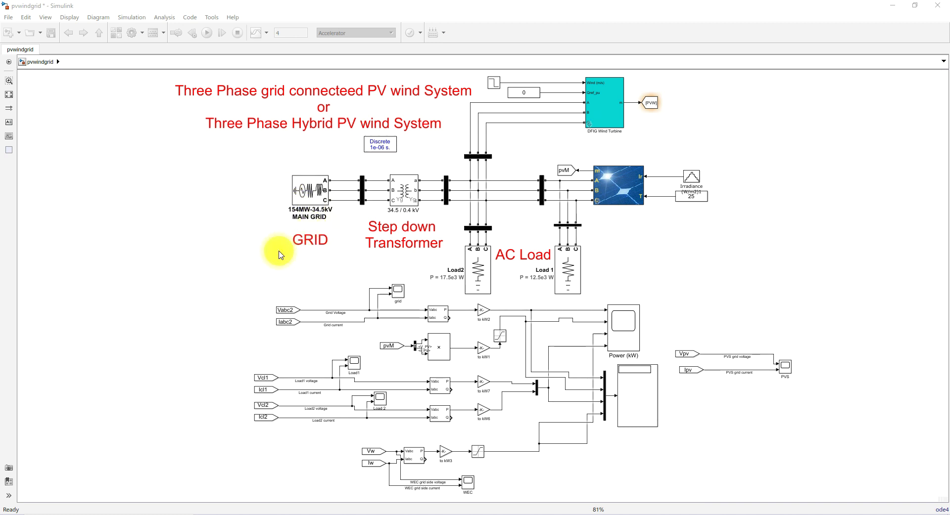
pyautogui.click(405, 207)
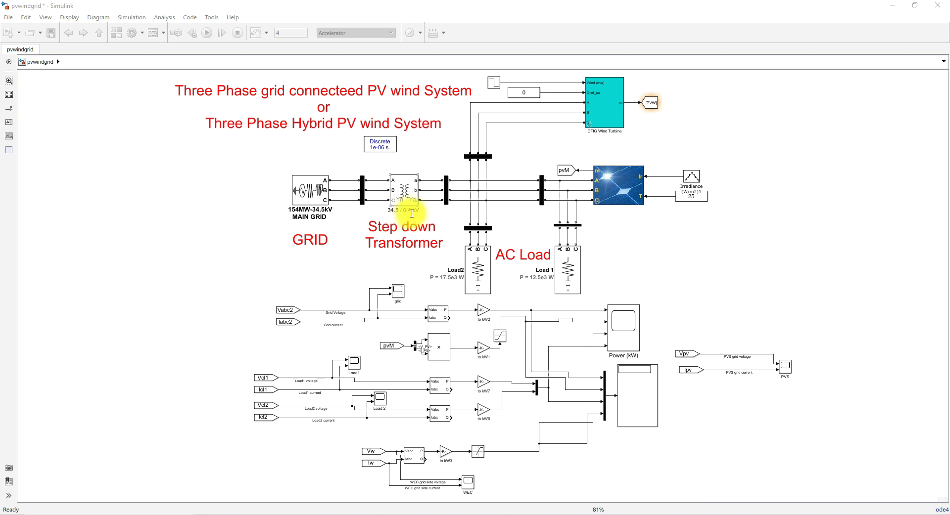
pyautogui.click(459, 252)
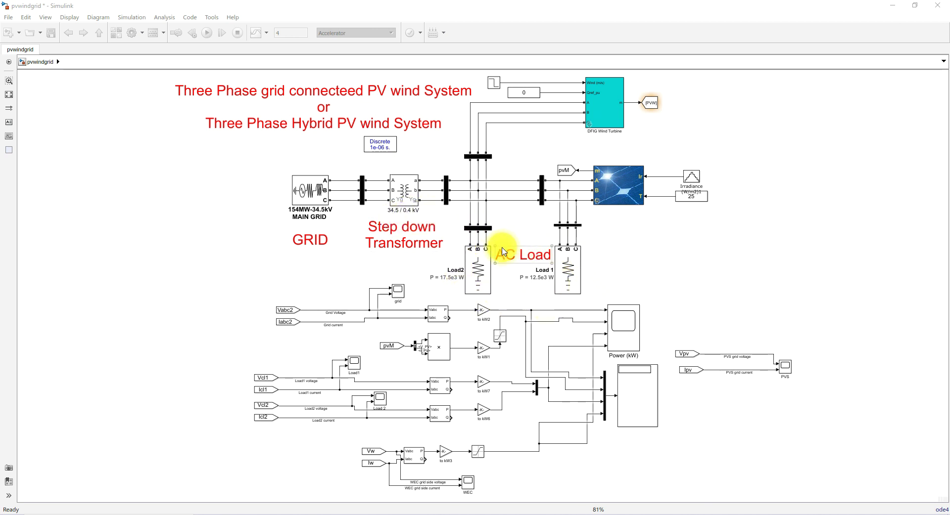
pyautogui.click(575, 283)
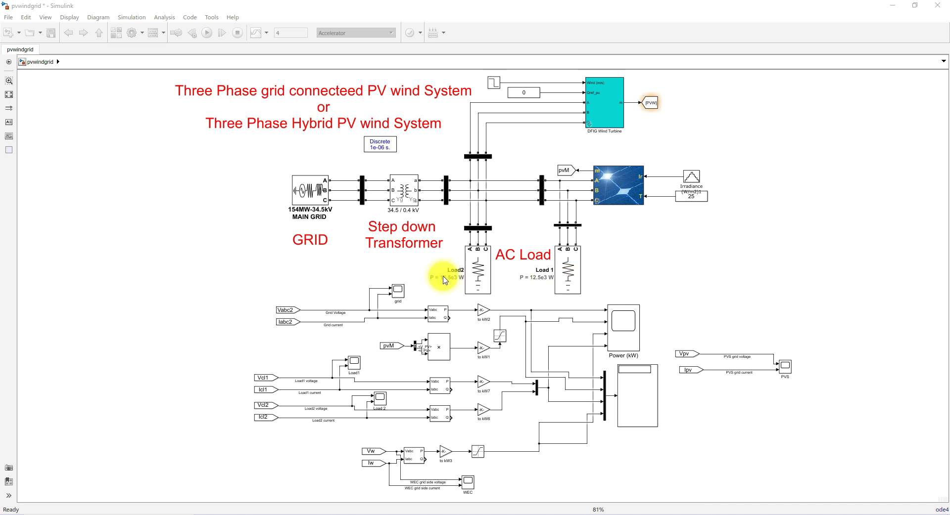
# Review the Load2 block's nominal phase-to-phase voltage and nominal frequency parameters, then close its parameters
pyautogui.click(478, 286)
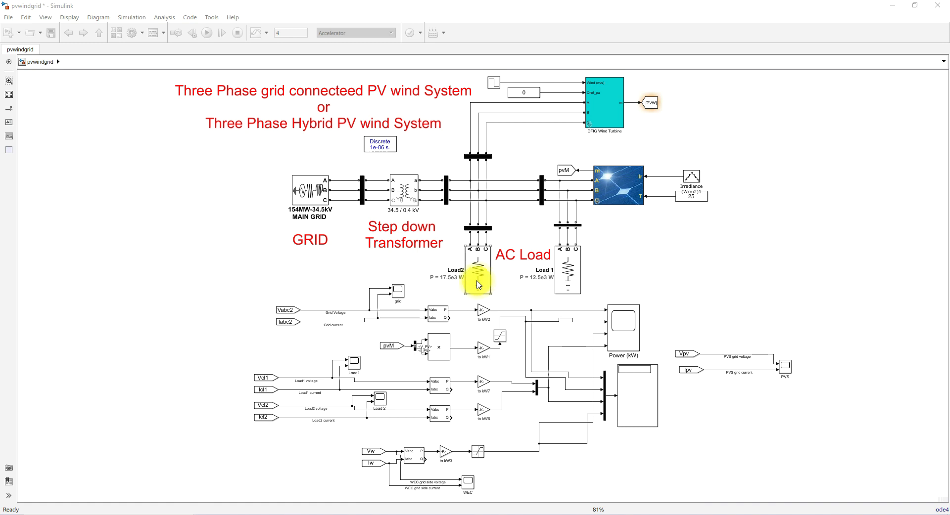
pyautogui.doubleClick(479, 286)
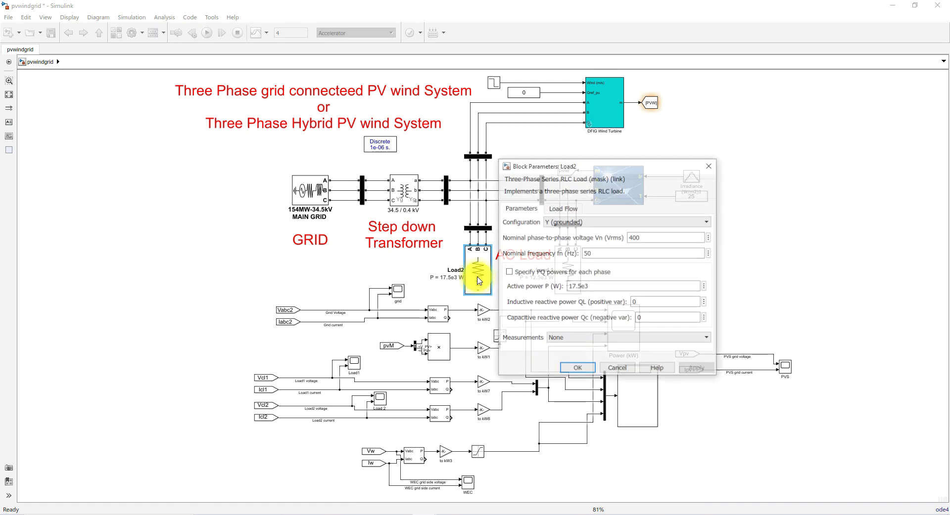
pyautogui.doubleClick(653, 239)
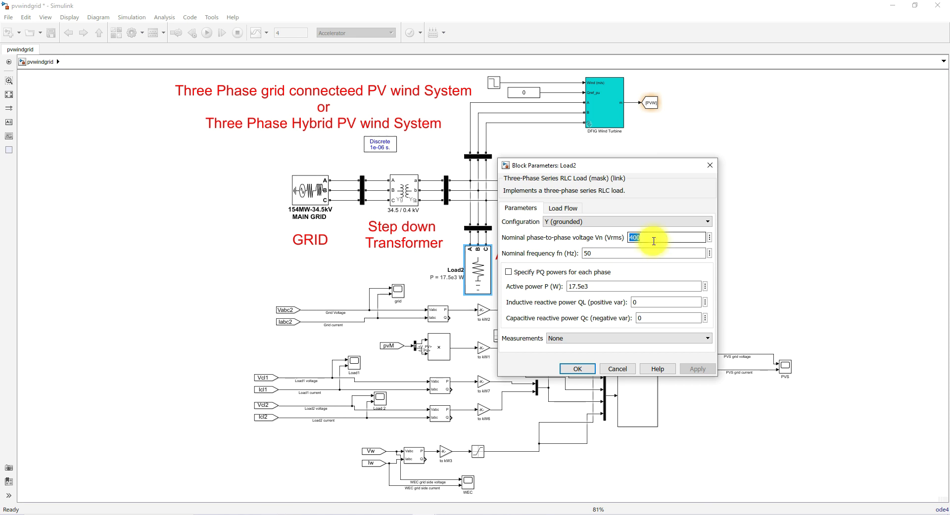
pyautogui.doubleClick(621, 257)
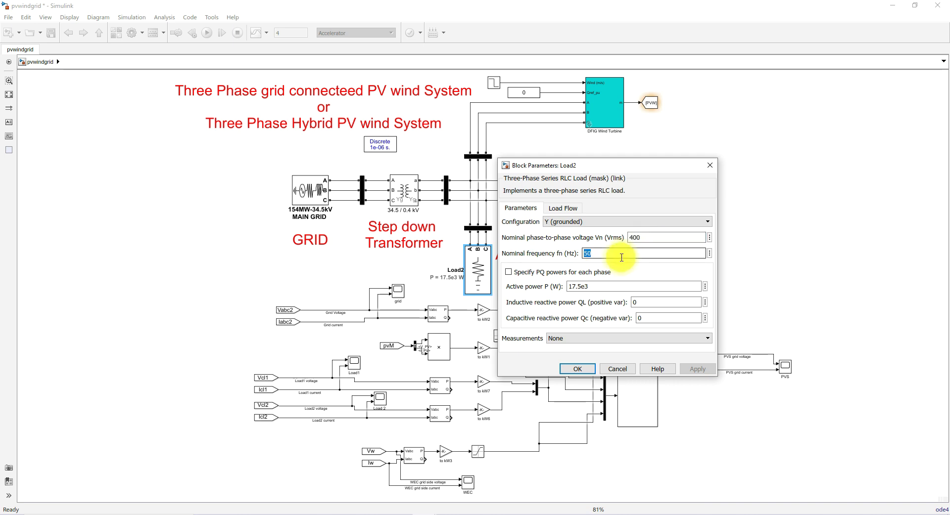
pyautogui.click(577, 369)
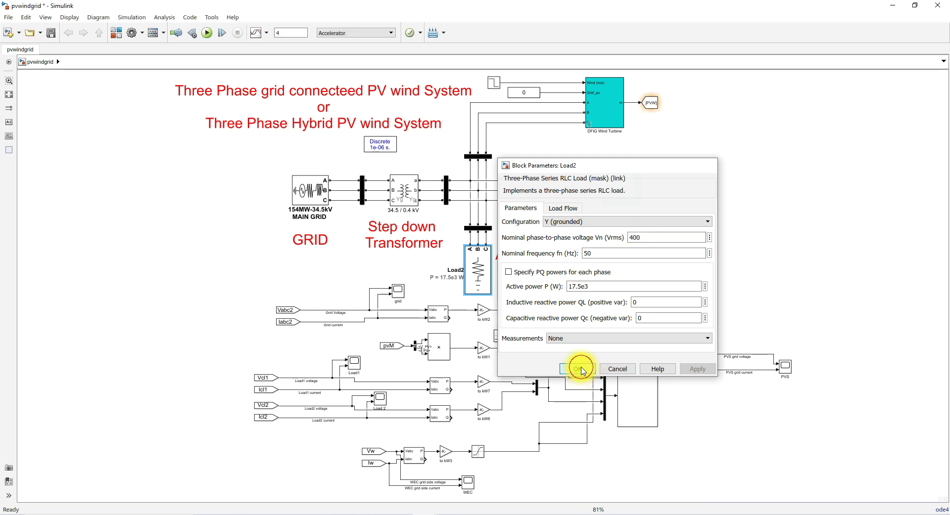
# Review the Load 1 block's nominal phase-to-phase voltage and nominal frequency parameters, then close its parameters
pyautogui.doubleClick(572, 280)
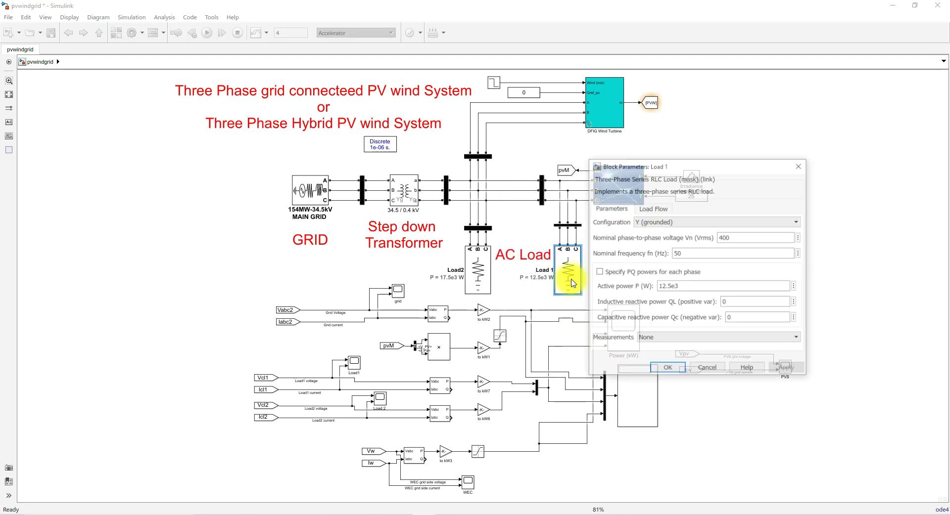
pyautogui.doubleClick(750, 239)
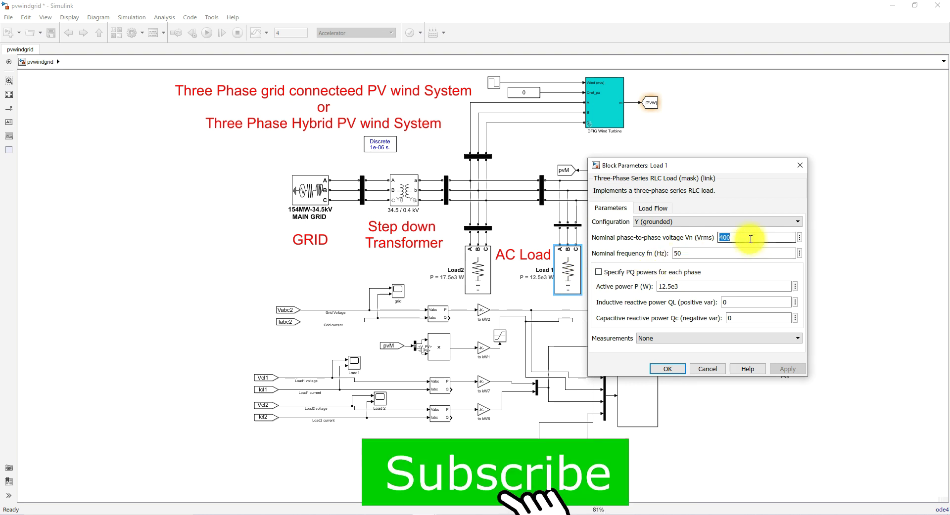
pyautogui.doubleClick(746, 252)
pyautogui.click(665, 369)
# Review the Solar Array (EMT Model) block's array scale multiplier, nominal grid connection voltage and grid frequency parameters
pyautogui.click(622, 201)
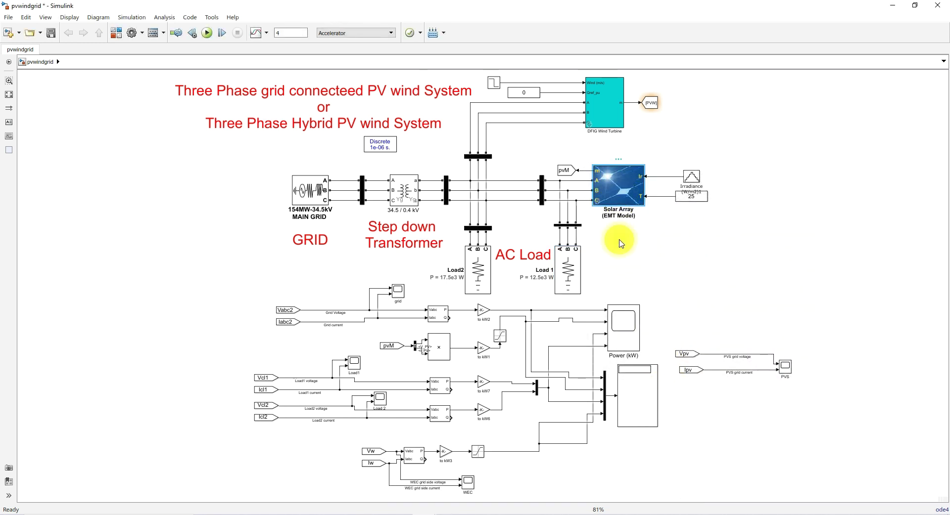
pyautogui.doubleClick(622, 202)
pyautogui.moveTo(684, 92); pyautogui.dragTo(528, 98)
pyautogui.doubleClick(520, 161)
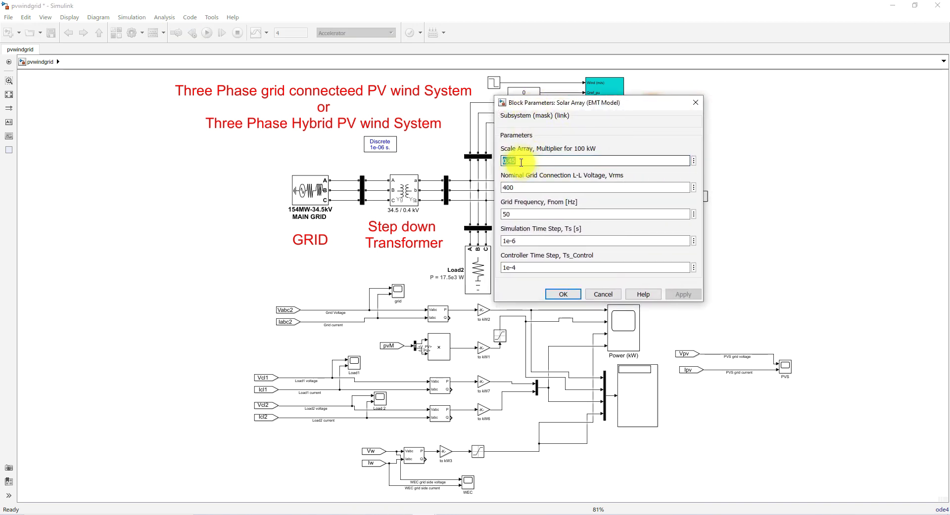
pyautogui.doubleClick(519, 185)
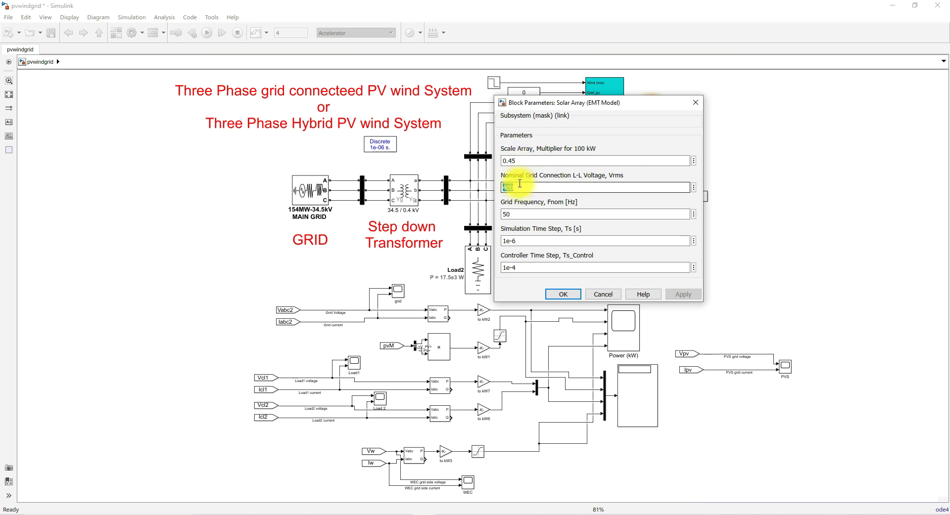
pyautogui.doubleClick(522, 213)
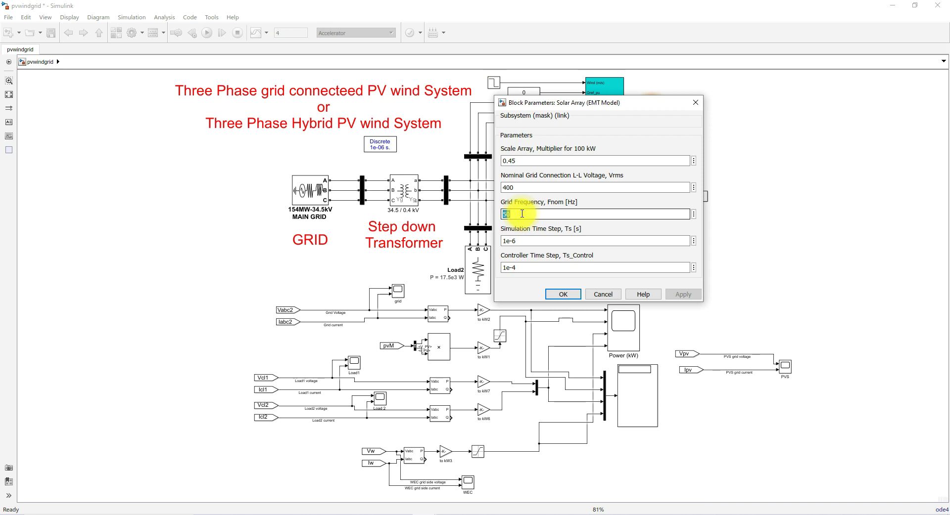
pyautogui.click(563, 294)
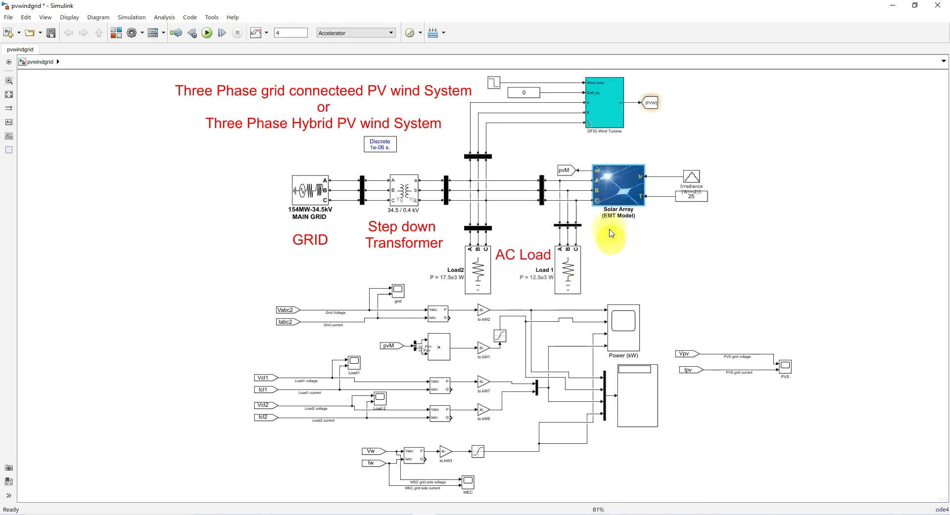
# Look inside the Solar Array (EMT Model) subsystem, inspect its DC Link circuit and return to the Solar Array level
pyautogui.click(598, 204)
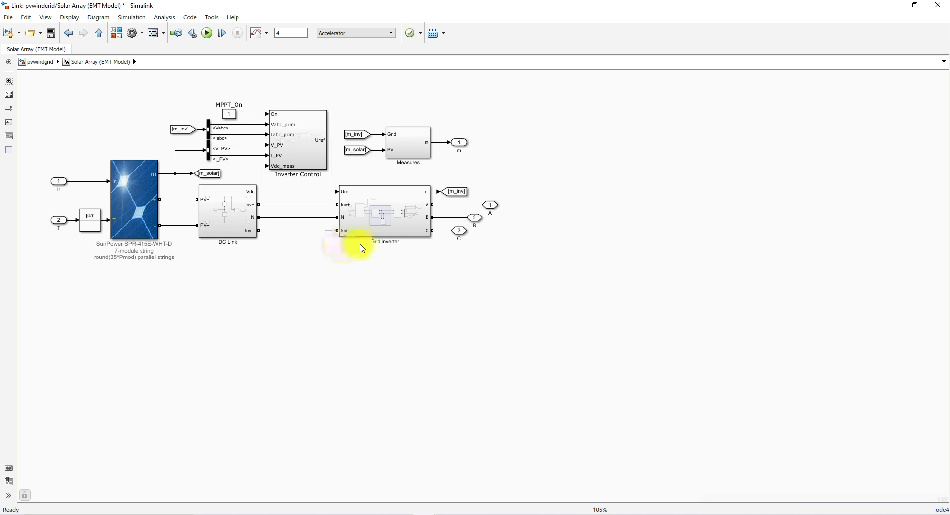
pyautogui.doubleClick(228, 230)
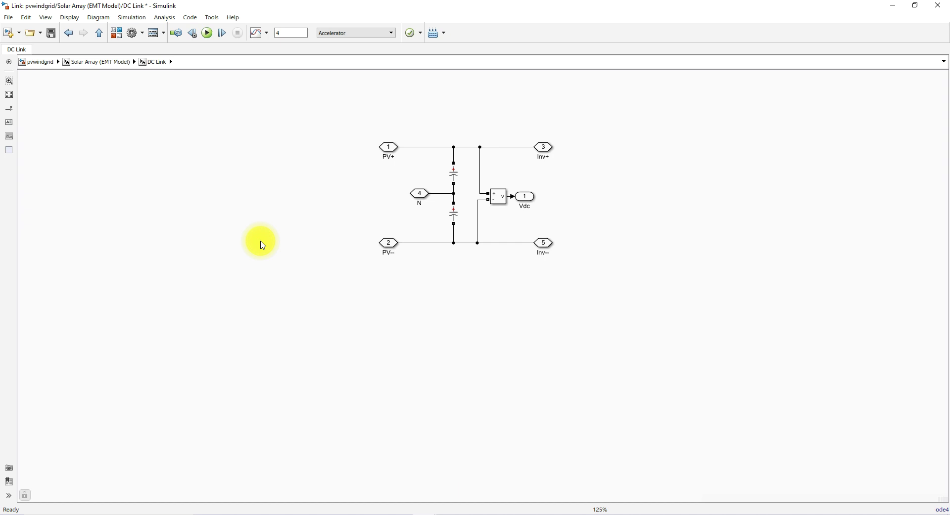
pyautogui.click(99, 32)
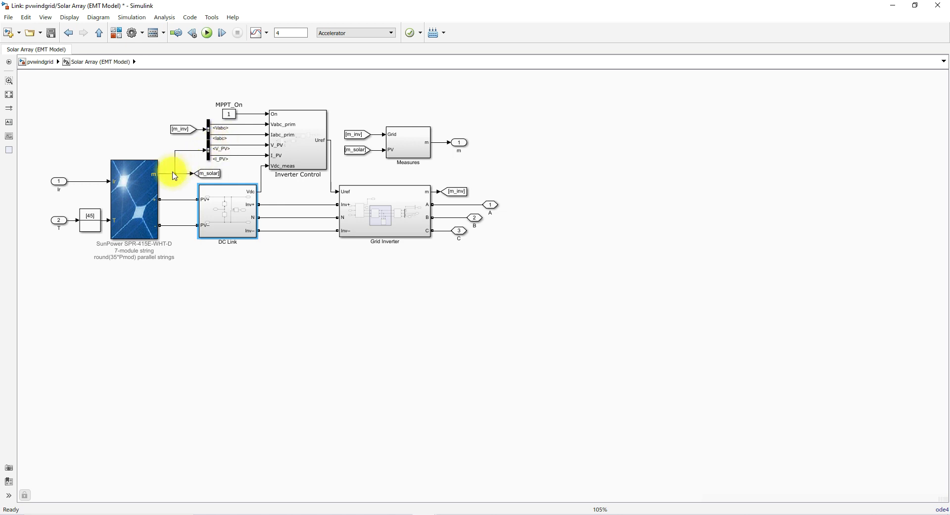
# Open the Inverter Control subsystem and examine its MPPT controller and the contents of the VDC Regulator
pyautogui.moveTo(176, 177); pyautogui.dragTo(175, 174)
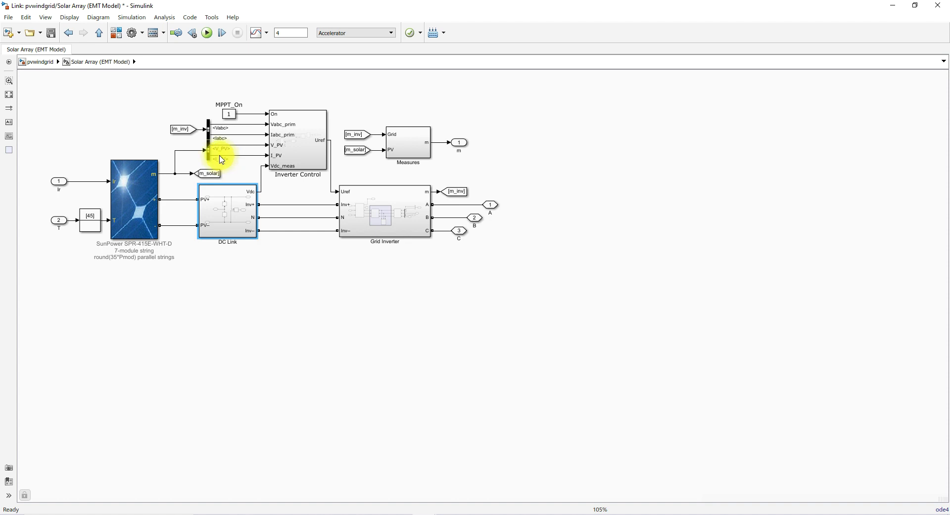
pyautogui.doubleClick(288, 138)
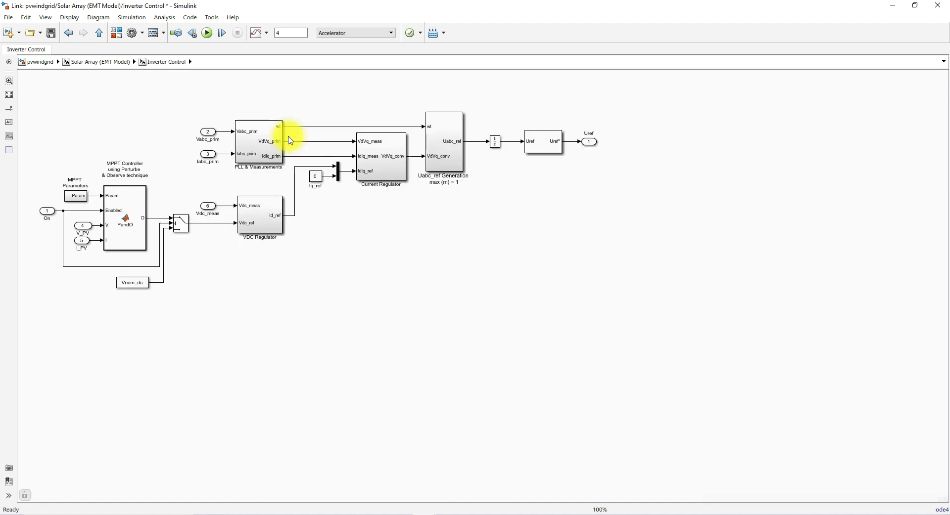
pyautogui.click(133, 213)
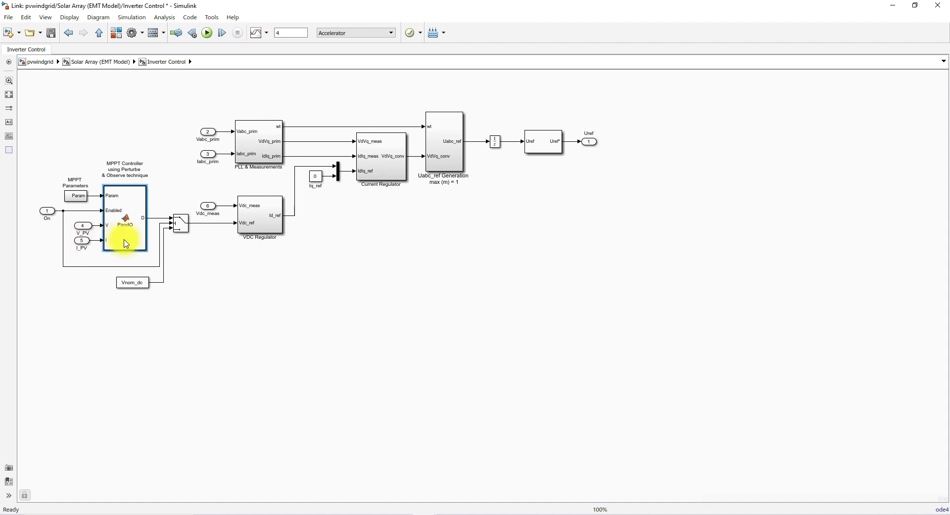
pyautogui.click(261, 226)
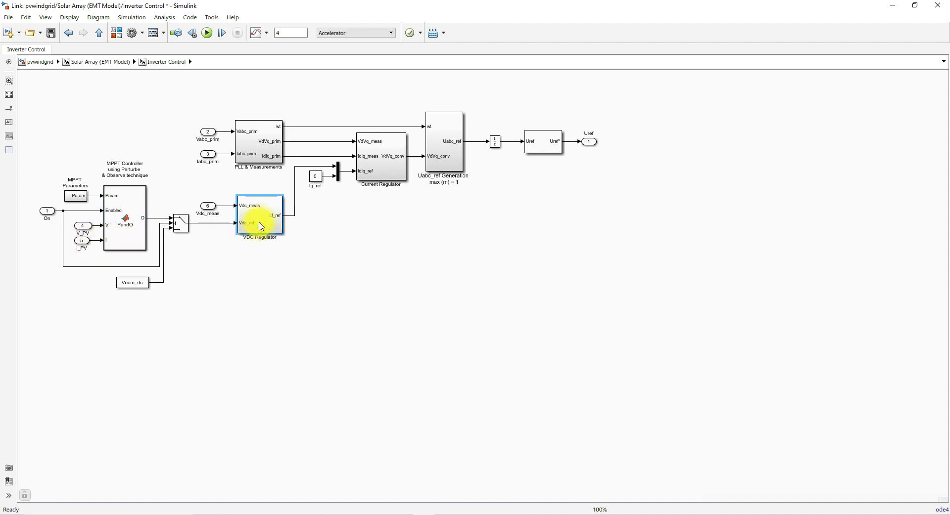
pyautogui.doubleClick(256, 223)
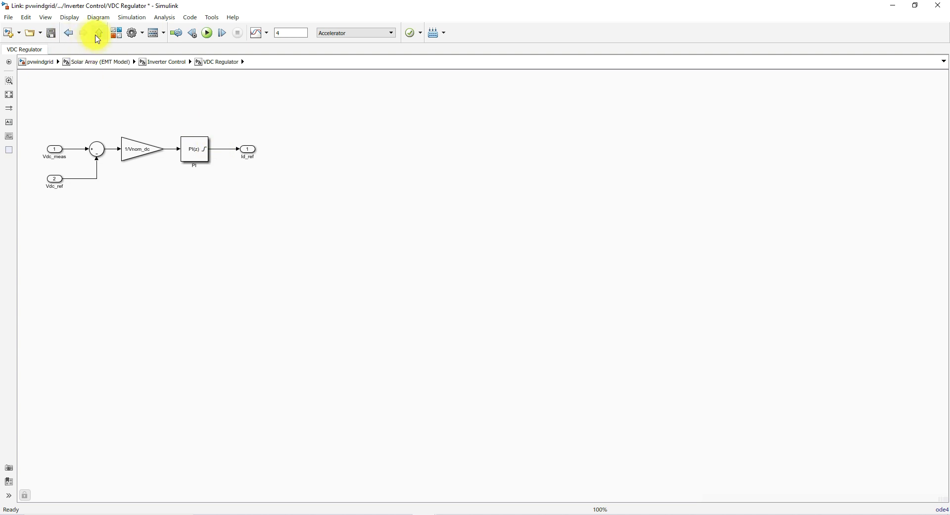
pyautogui.click(98, 36)
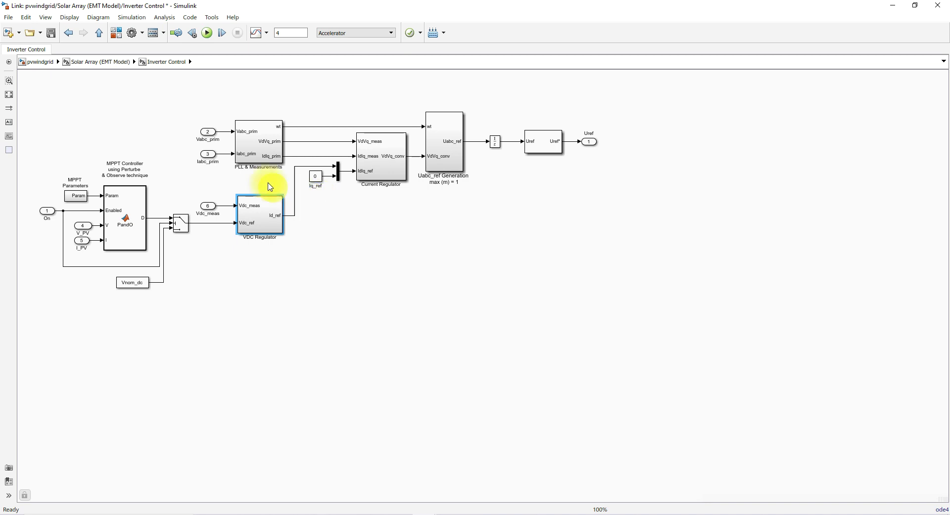
# Examine the PLL & Measurements subsystem and its voltage and current inputs, then return to Inverter Control
pyautogui.moveTo(187, 120); pyautogui.dragTo(271, 170)
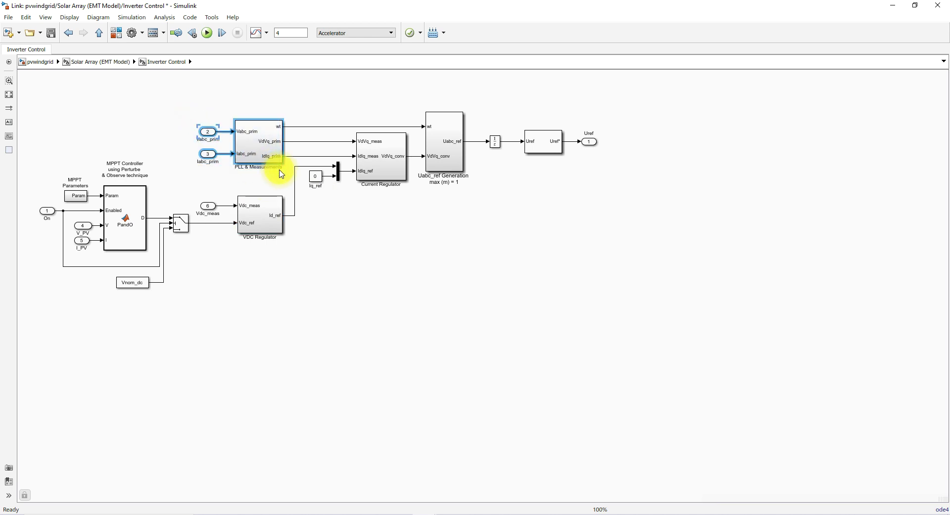
pyautogui.click(187, 136)
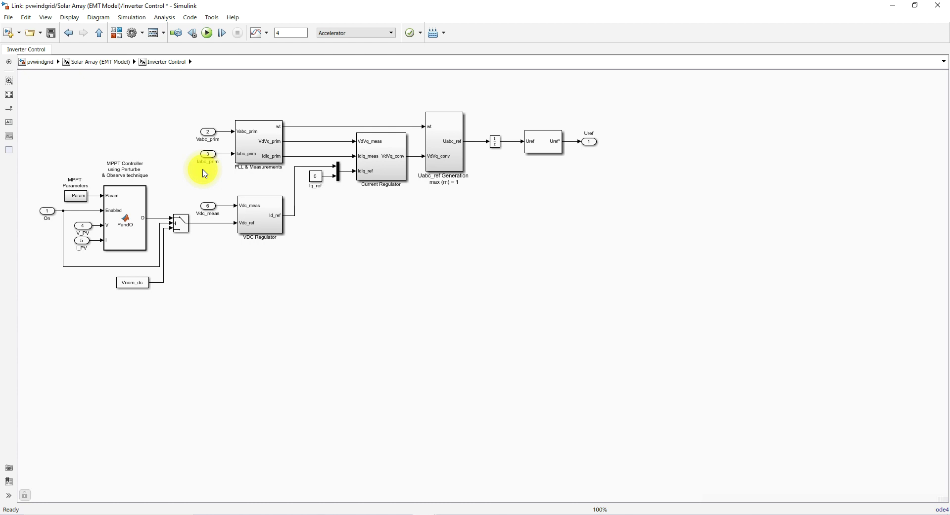
pyautogui.doubleClick(271, 151)
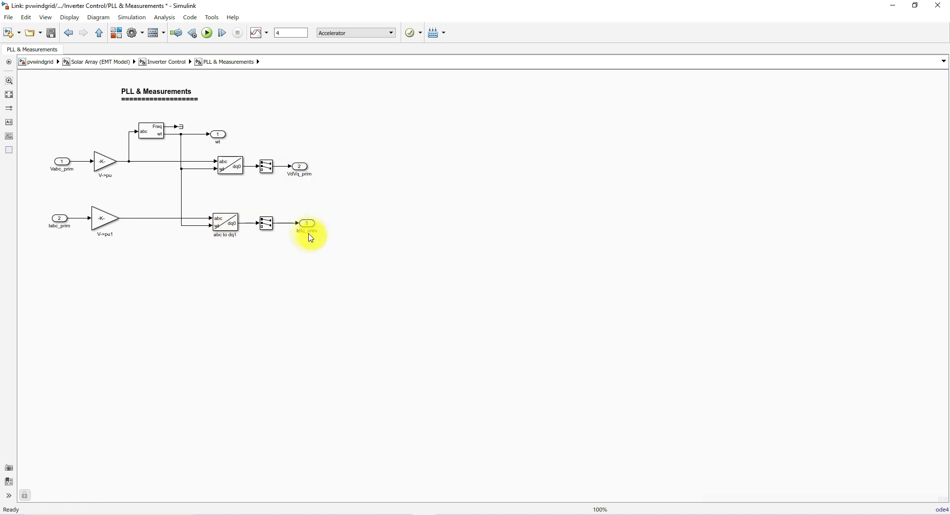
pyautogui.click(99, 33)
# Inspect the PI and feedforward paths inside the Current Regulator subsystem, then return to Inverter Control
pyautogui.doubleClick(371, 155)
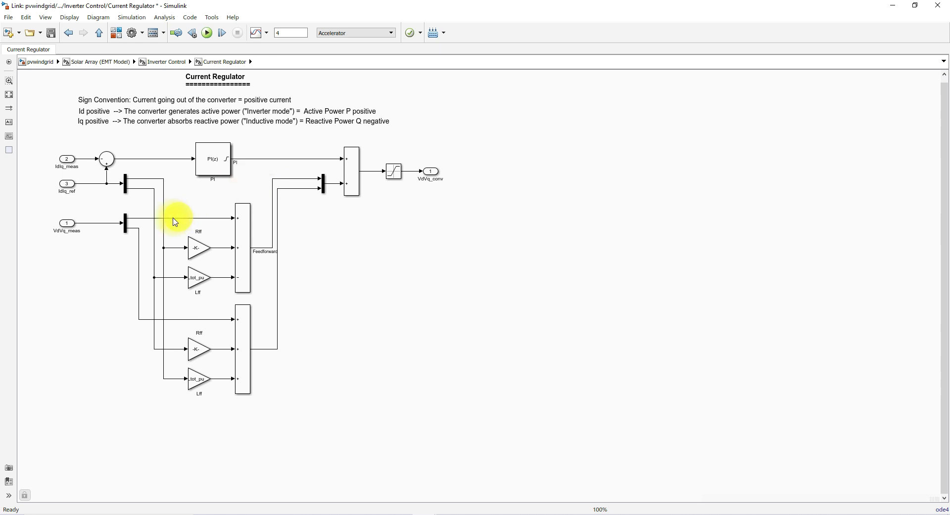
pyautogui.moveTo(53, 208); pyautogui.dragTo(361, 423)
pyautogui.click(402, 184)
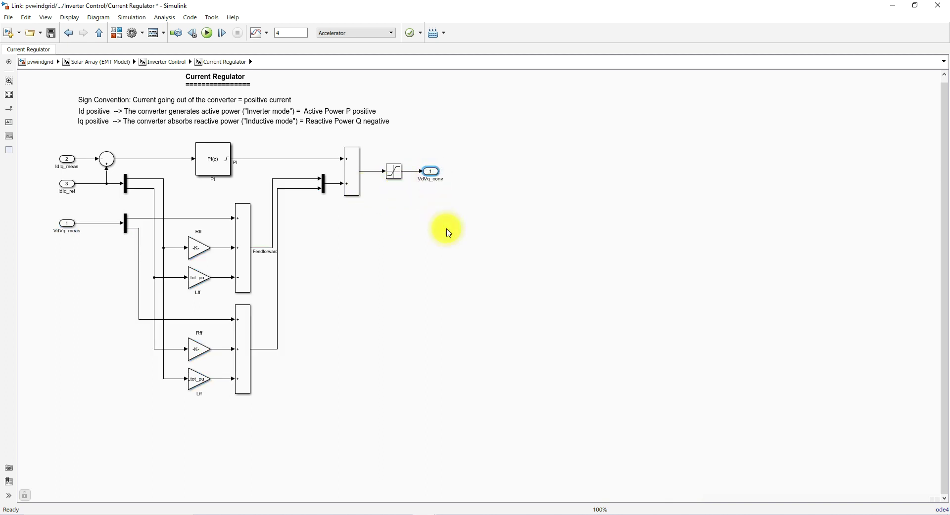
pyautogui.click(99, 32)
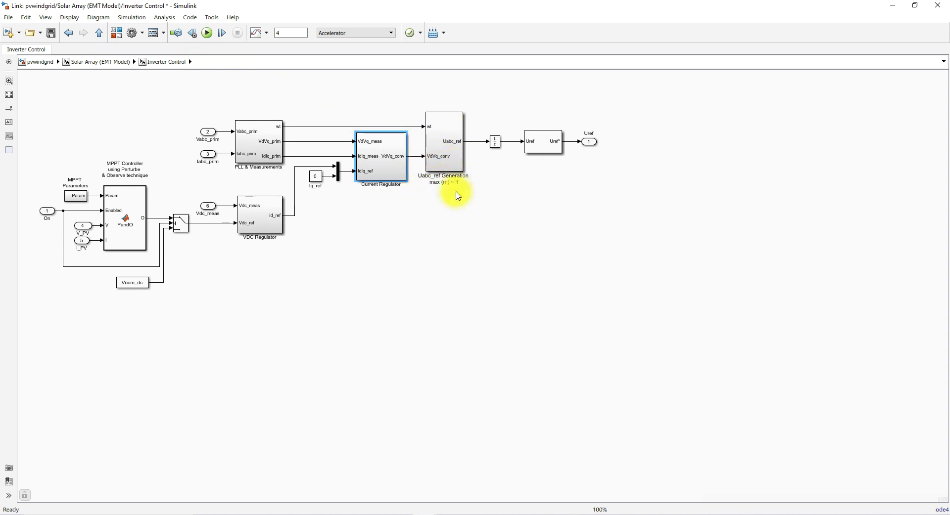
# Check the Uabc_ref Generation block, return to the Solar Array level and open the Grid Inverter subsystem
pyautogui.click(450, 141)
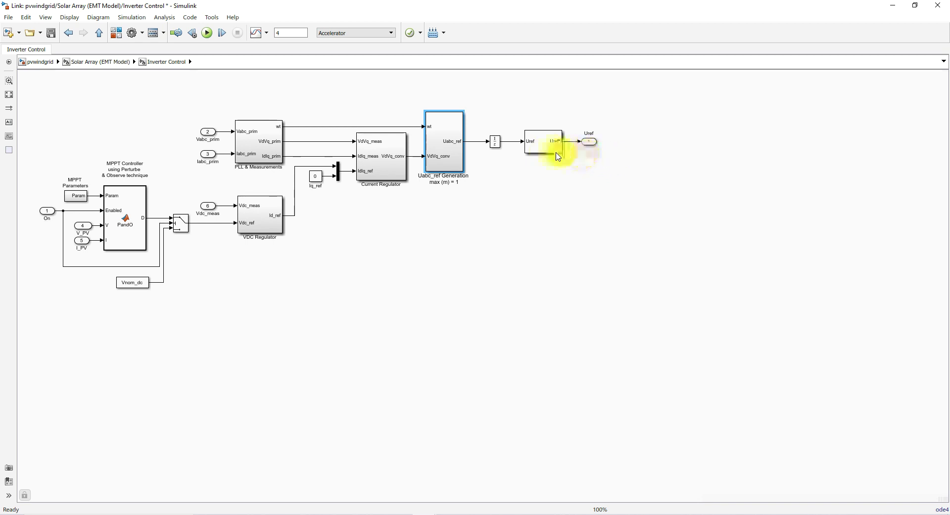
pyautogui.click(99, 37)
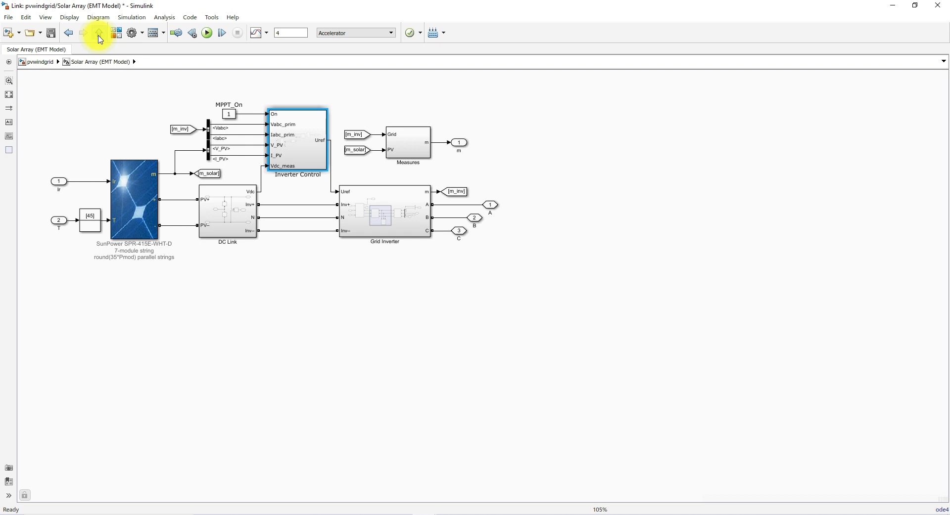
pyautogui.click(359, 213)
pyautogui.doubleClick(358, 214)
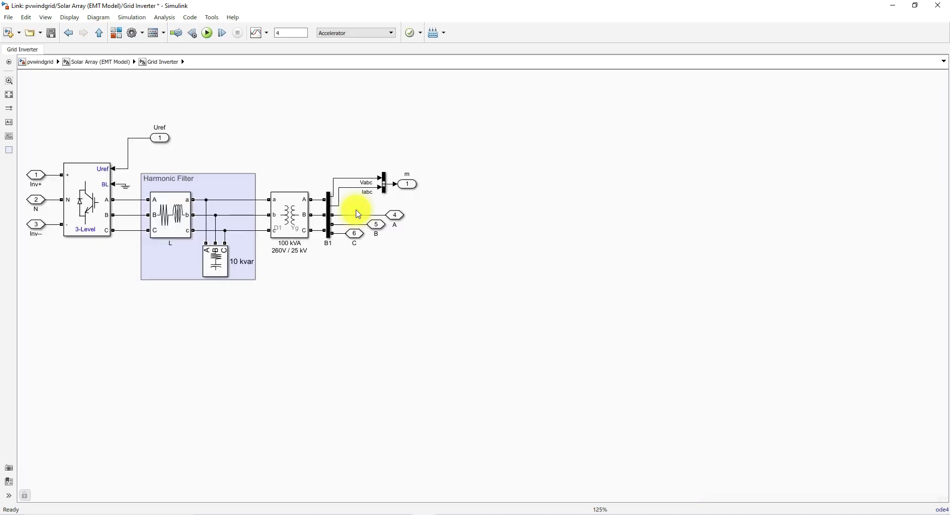
# Examine the Three-Level NPC Converter, harmonic filter and transformer in the Grid Inverter subsystem, then return to the top-level model
pyautogui.click(89, 202)
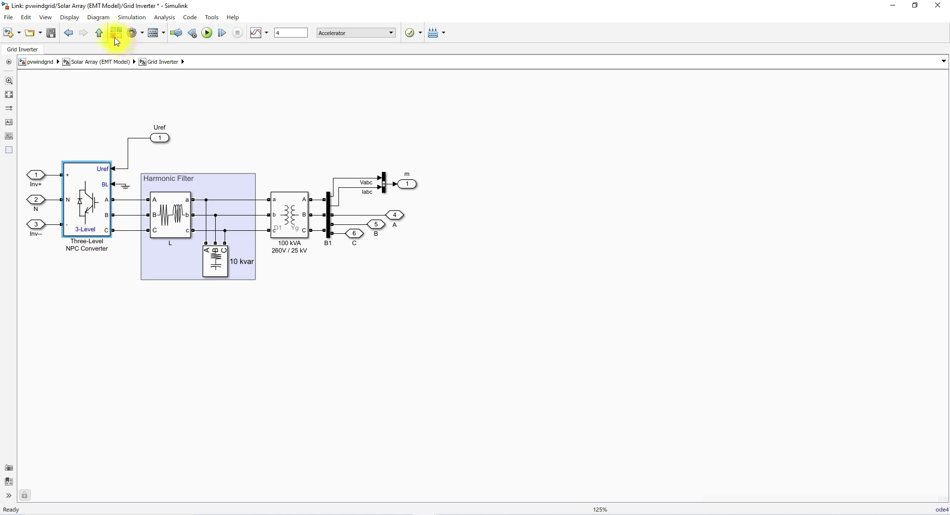
pyautogui.click(101, 34)
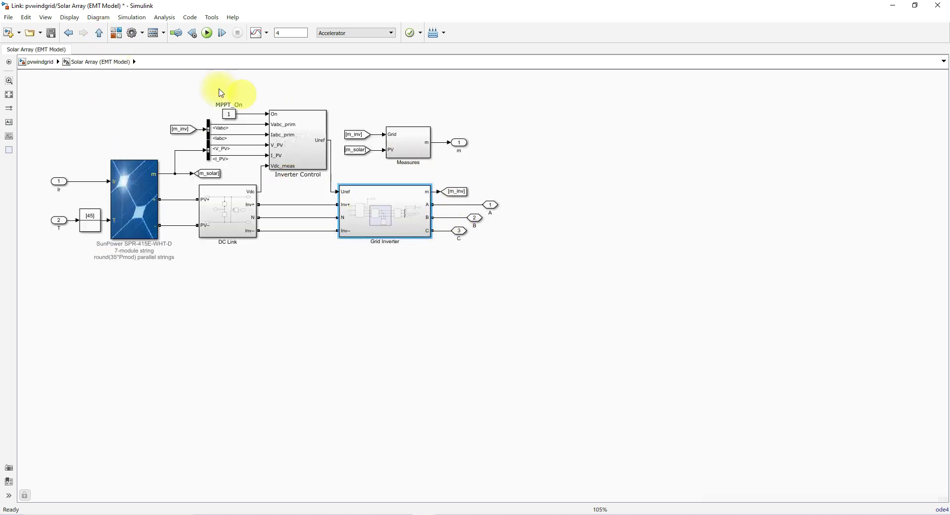
pyautogui.click(101, 34)
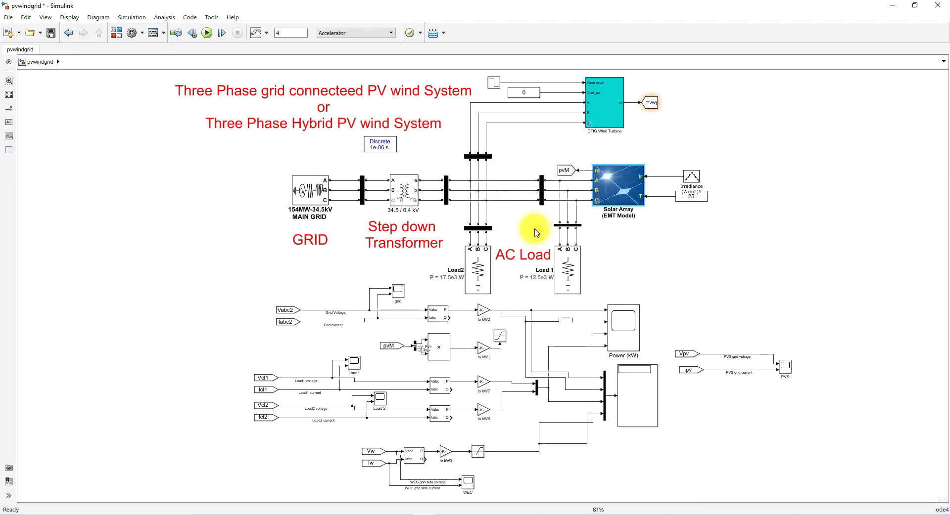
# Open the DFIG Wind Turbine subsystem, fit the diagram to view and examine its converter, generator, choke, and turbine and drive train sections
pyautogui.doubleClick(591, 129)
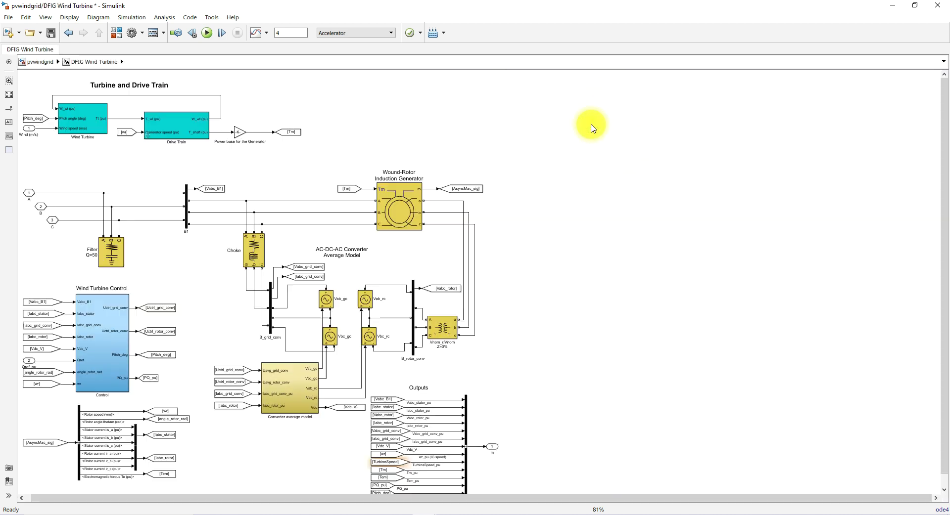
pyautogui.click(8, 94)
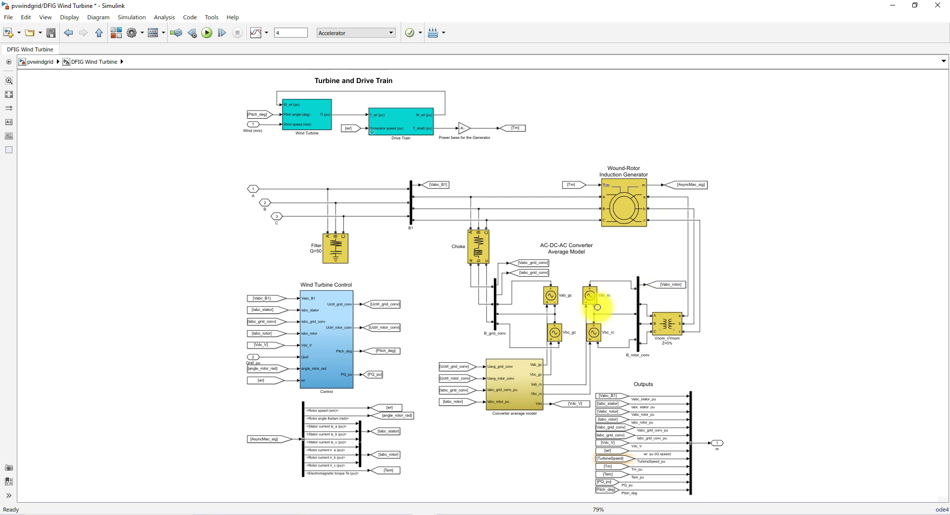
pyautogui.click(576, 251)
pyautogui.click(592, 271)
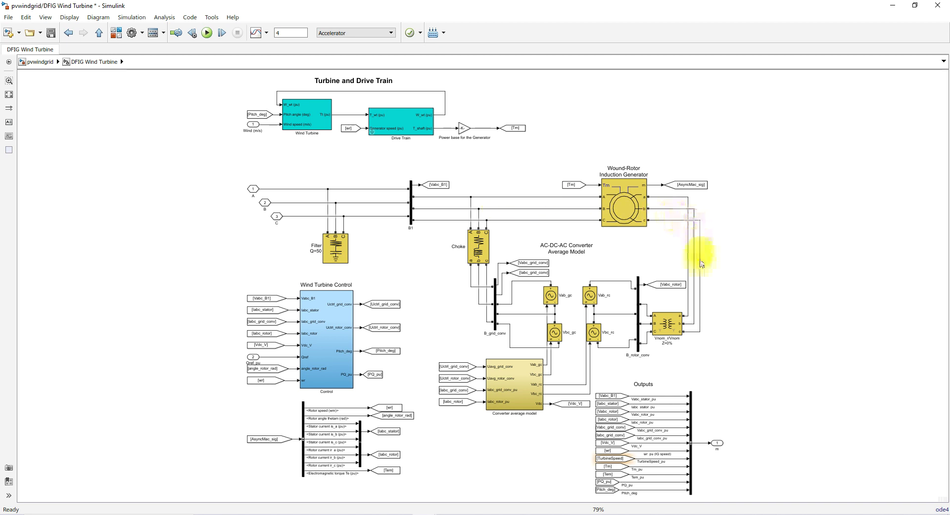
pyautogui.click(471, 225)
pyautogui.moveTo(473, 225); pyautogui.dragTo(470, 201)
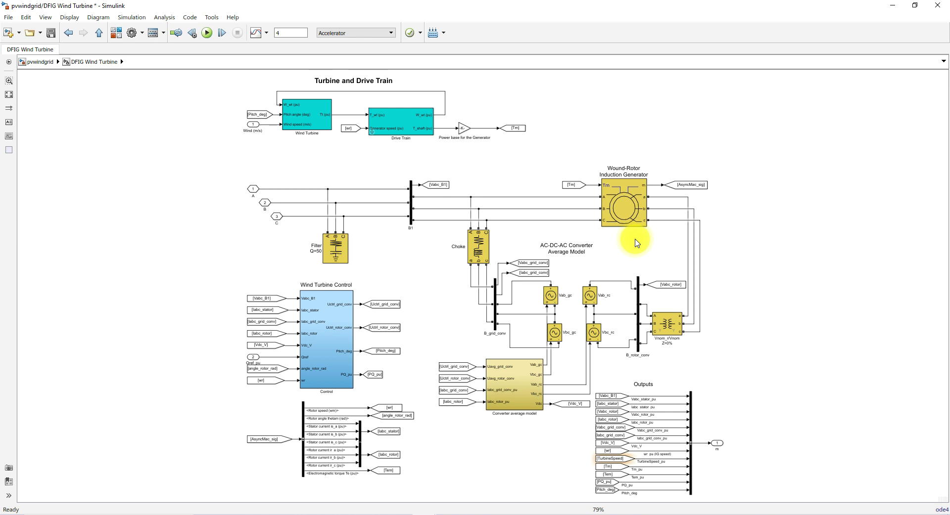
pyautogui.moveTo(235, 75); pyautogui.dragTo(543, 160)
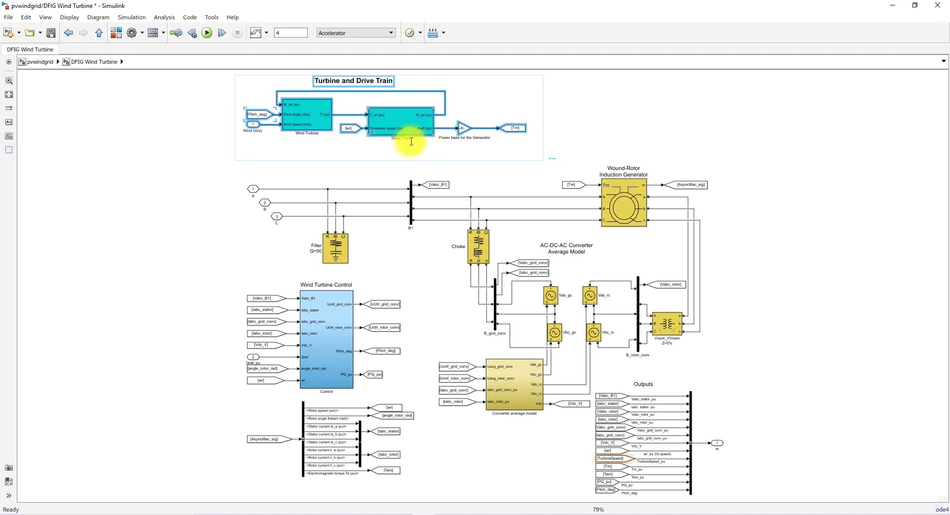
# Inspect the Rotor-side and Grid-side Controls inside the wind turbine's Control subsystem, then return to the DFIG Wind Turbine level
pyautogui.doubleClick(338, 358)
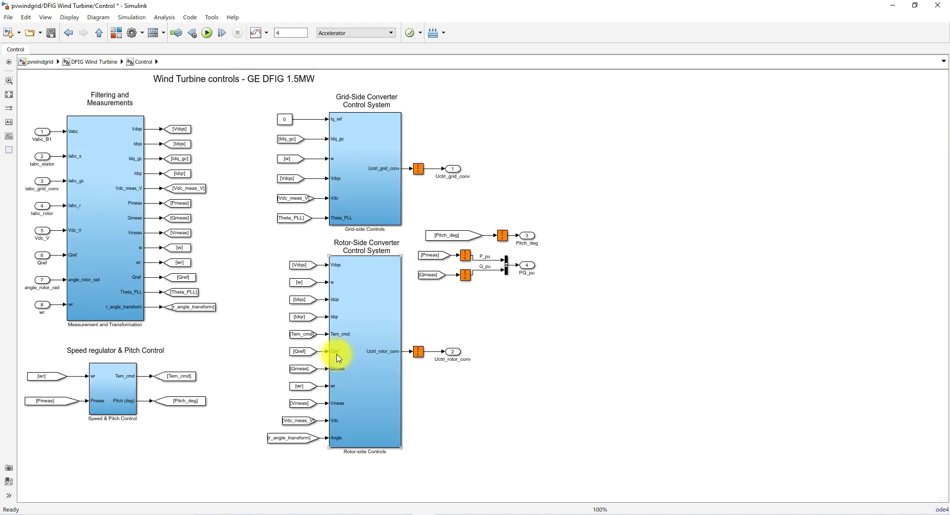
pyautogui.click(370, 281)
pyautogui.doubleClick(370, 281)
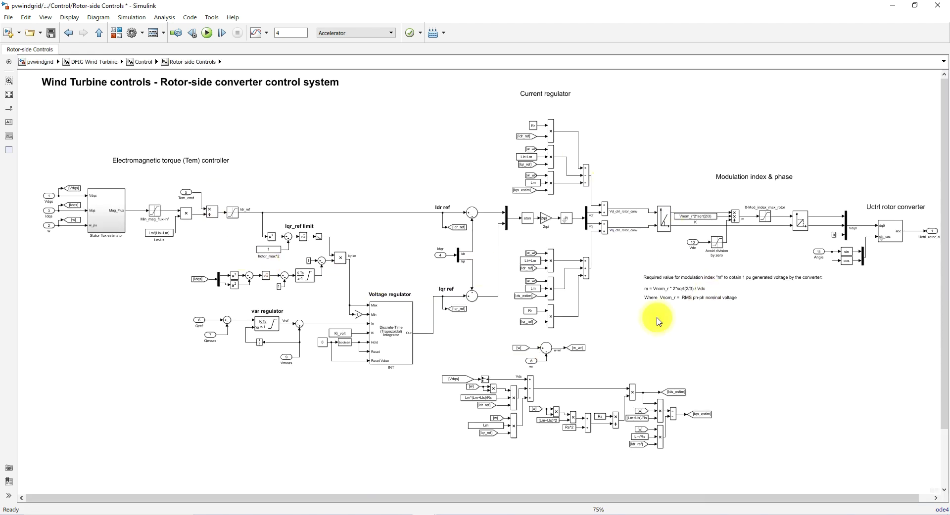
pyautogui.click(99, 33)
pyautogui.doubleClick(369, 145)
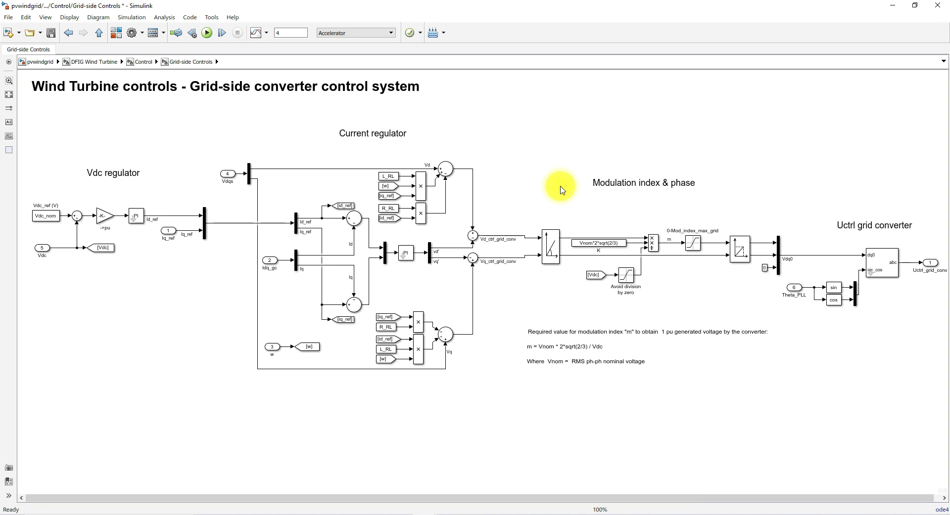
pyautogui.click(98, 33)
pyautogui.click(99, 34)
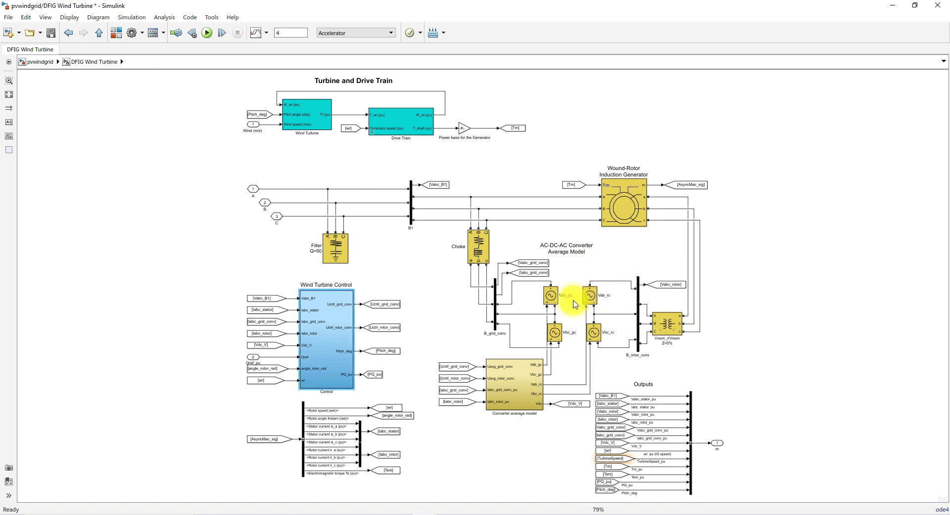
# Check the Choke block in the DFIG Wind Turbine diagram, then return to the top-level pvwindgrid model
pyautogui.click(480, 245)
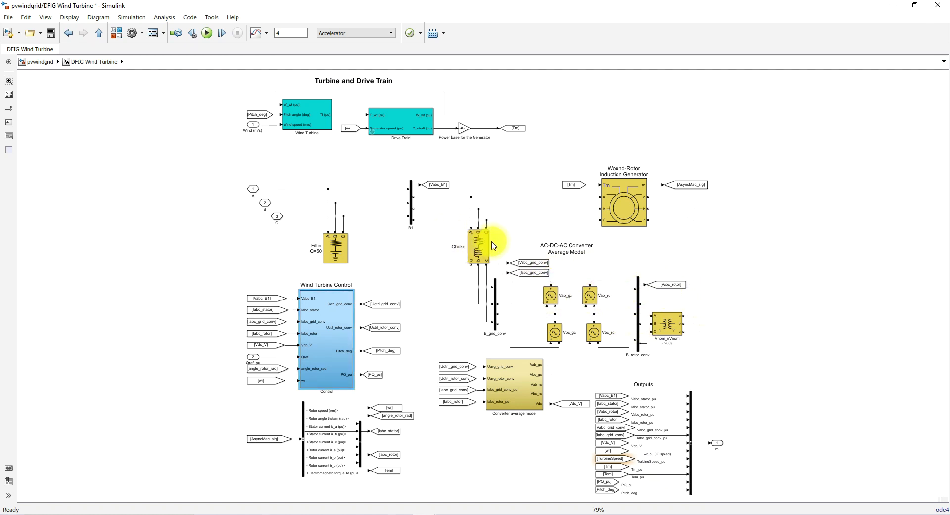
pyautogui.click(497, 232)
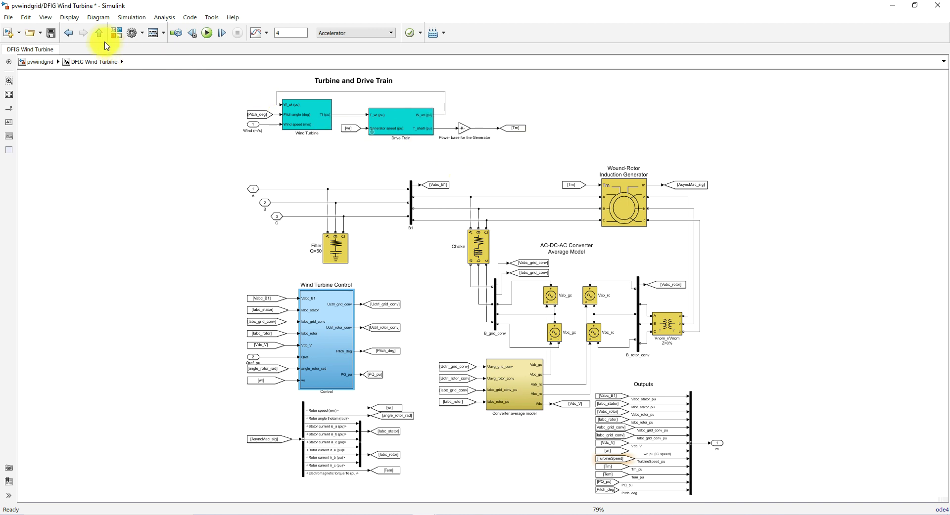
pyautogui.click(99, 33)
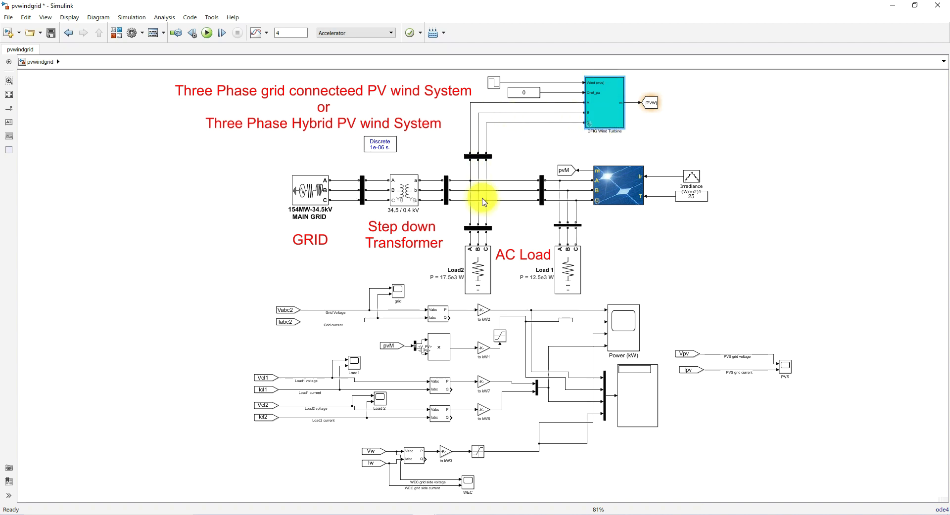
pyautogui.click(637, 339)
pyautogui.click(686, 287)
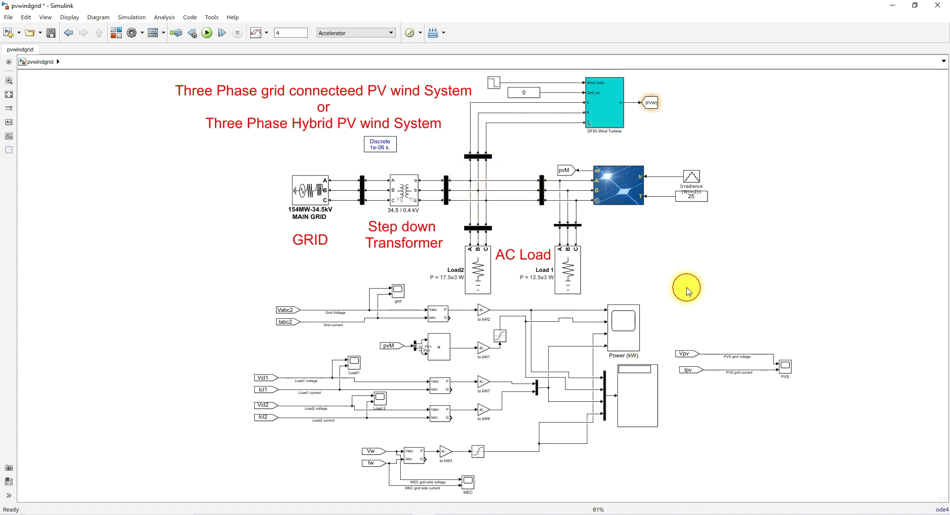
# Review the time, amplitude and sample time parameters of the solar array's Irradiance block and close its dialog
pyautogui.doubleClick(691, 177)
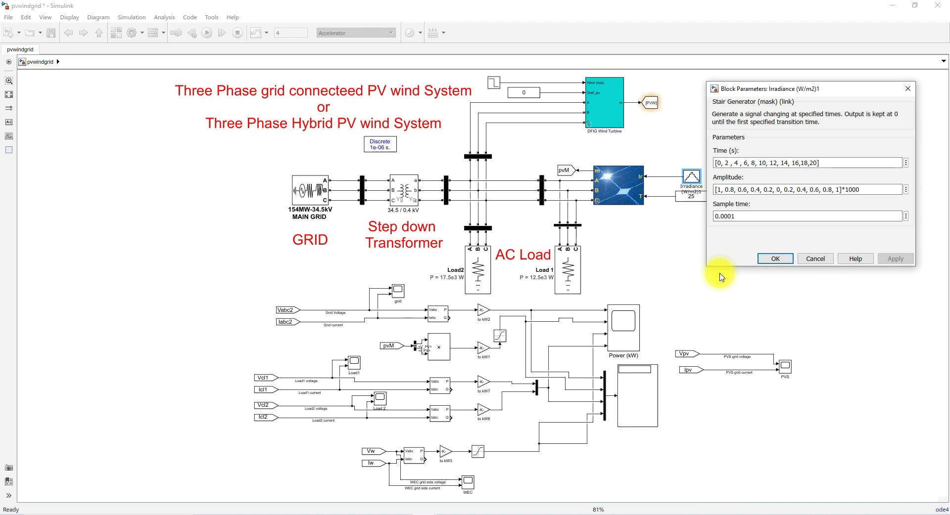
pyautogui.click(723, 190)
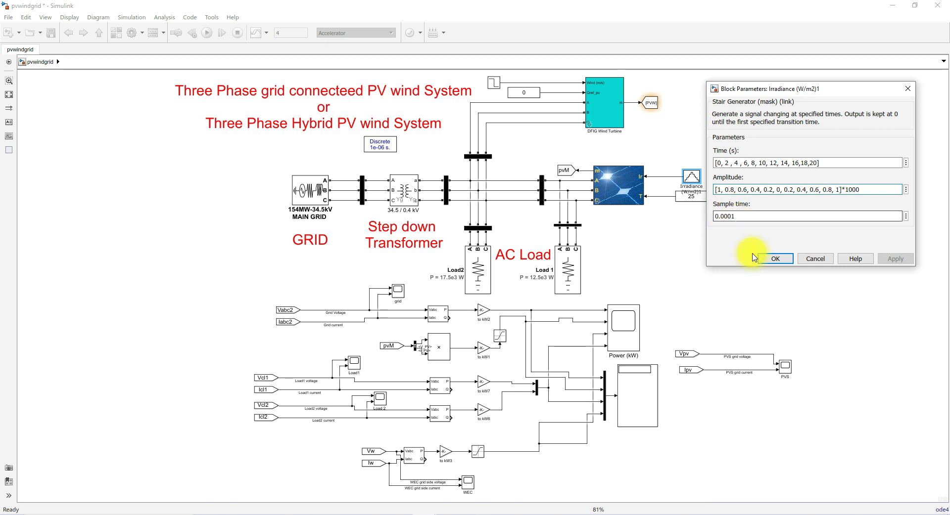
pyautogui.click(771, 260)
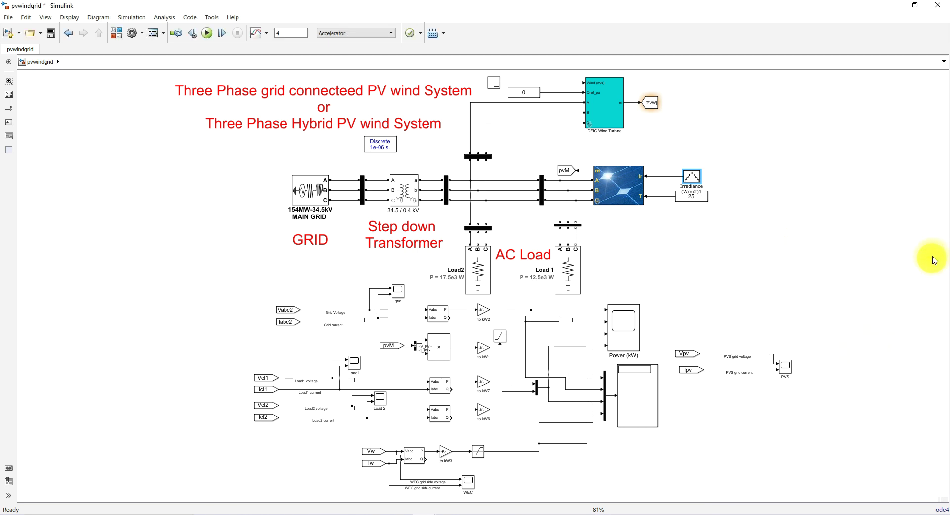
# Open the Power (kW) scope and review its grid, solar PV, DFIG and AC load plots alongside the numeric display block
pyautogui.click(651, 382)
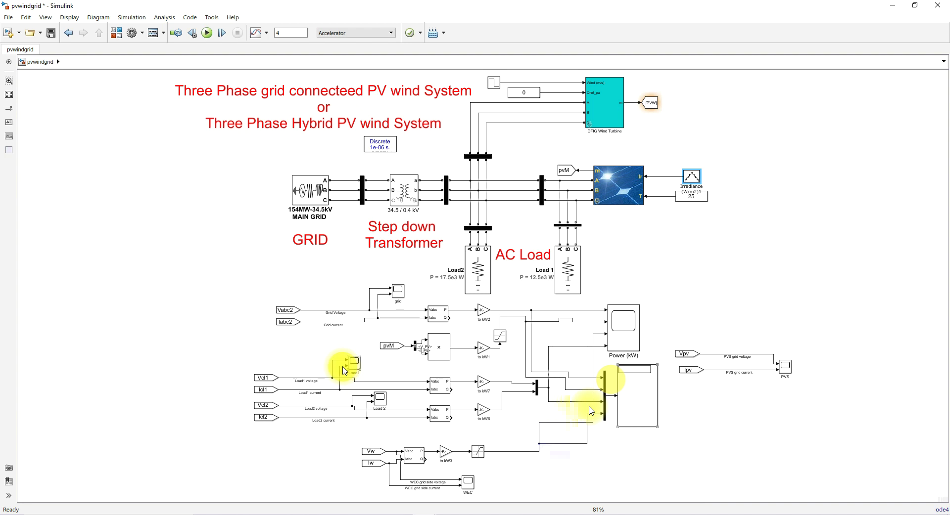
pyautogui.click(623, 334)
pyautogui.doubleClick(623, 334)
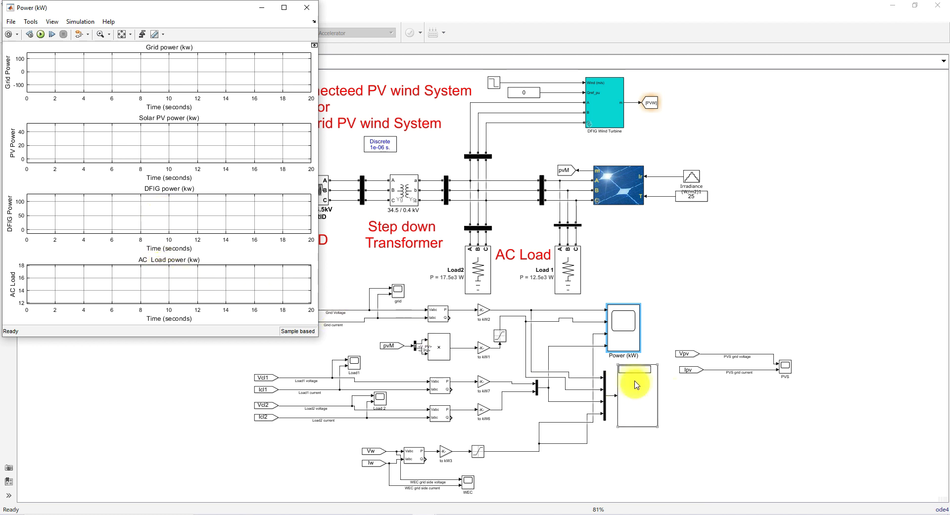
pyautogui.click(628, 397)
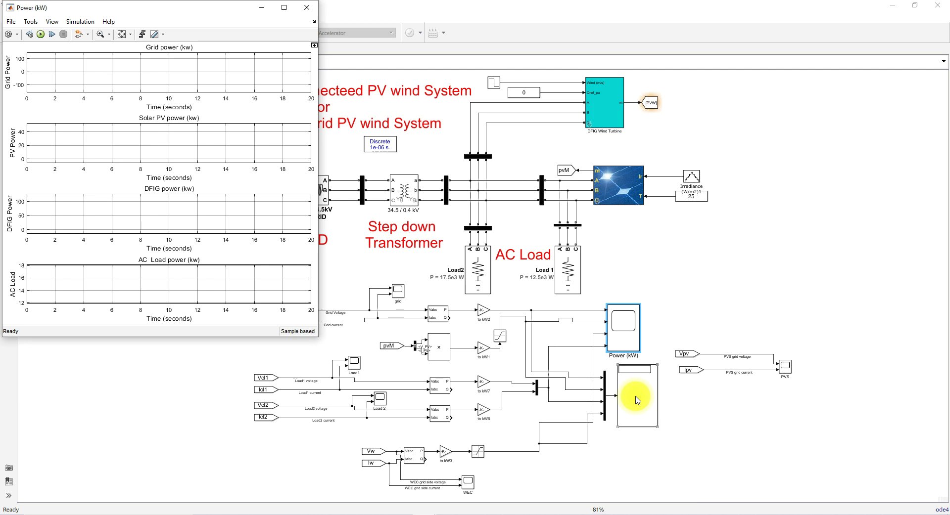
# Open the PVS and WEC scopes, moving the WEC window higher to view its voltage and current axes
pyautogui.click(786, 369)
pyautogui.click(787, 374)
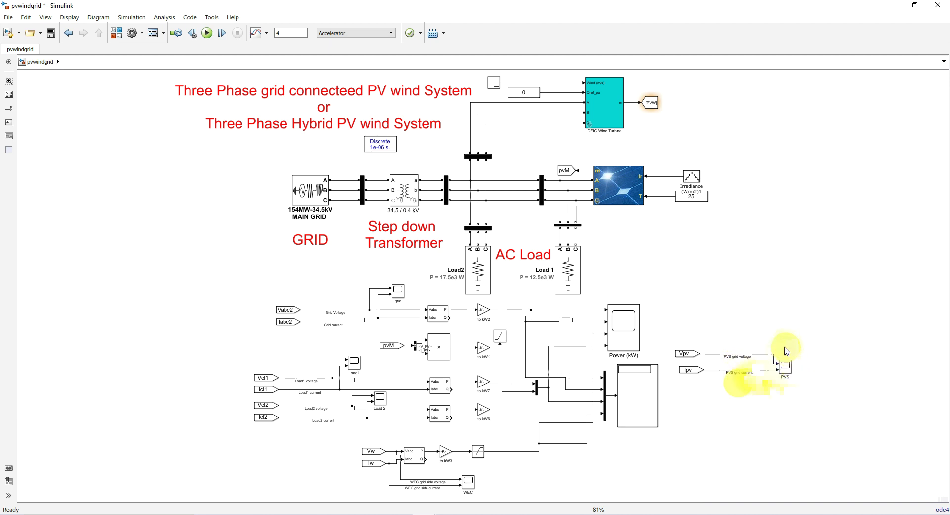
pyautogui.doubleClick(786, 368)
pyautogui.click(757, 395)
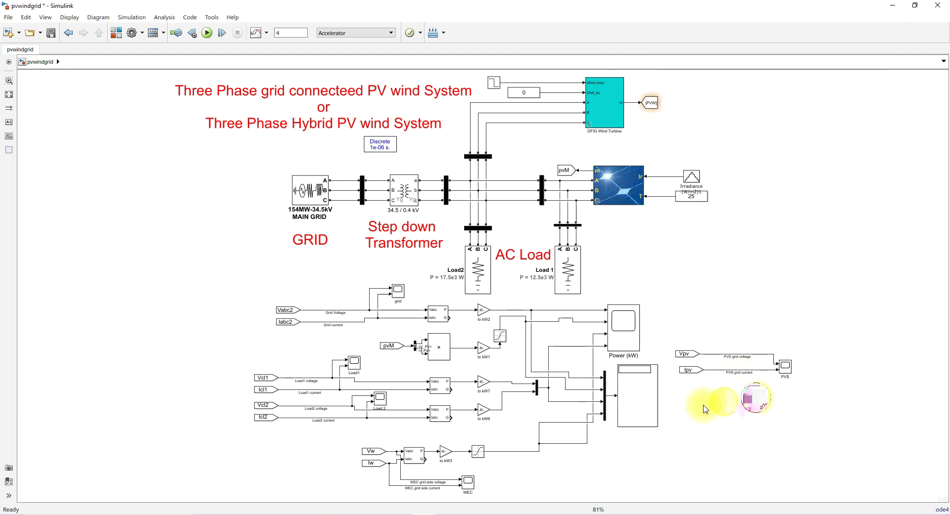
pyautogui.doubleClick(469, 482)
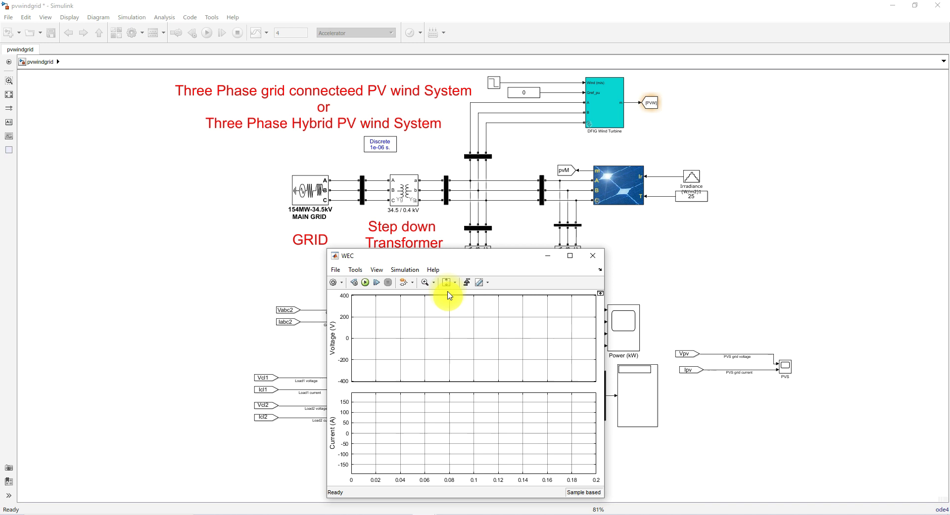
pyautogui.moveTo(457, 258); pyautogui.dragTo(470, 129)
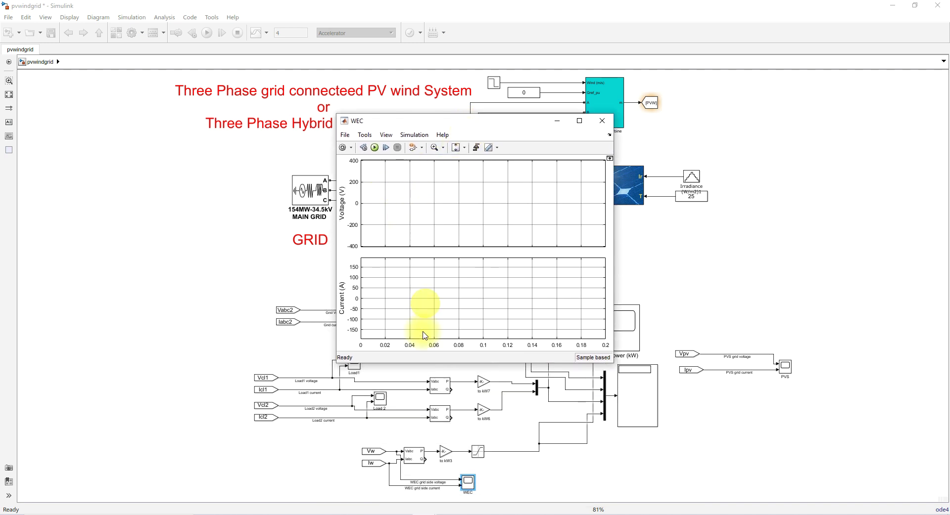
pyautogui.click(276, 361)
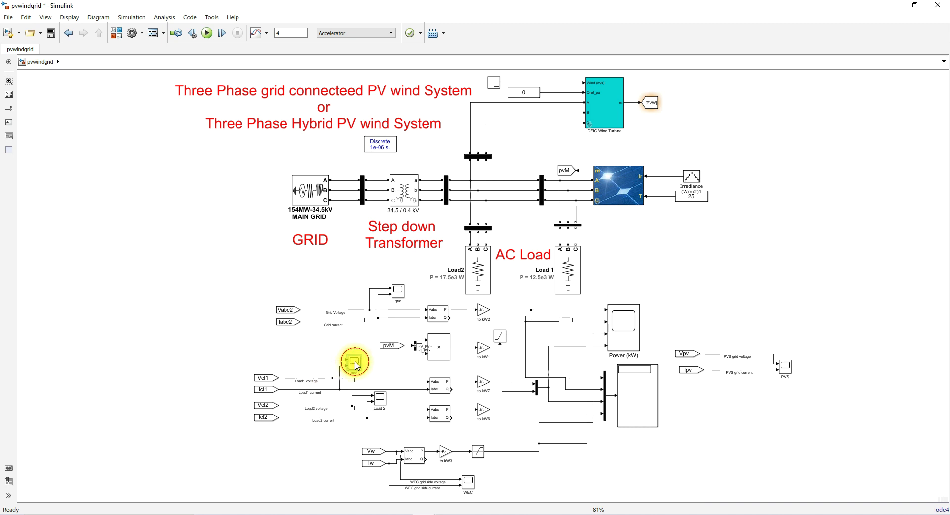
# Open the Load1, Load 2 and grid scopes to view their voltage and current axes, then return to the model
pyautogui.doubleClick(356, 364)
pyautogui.doubleClick(380, 398)
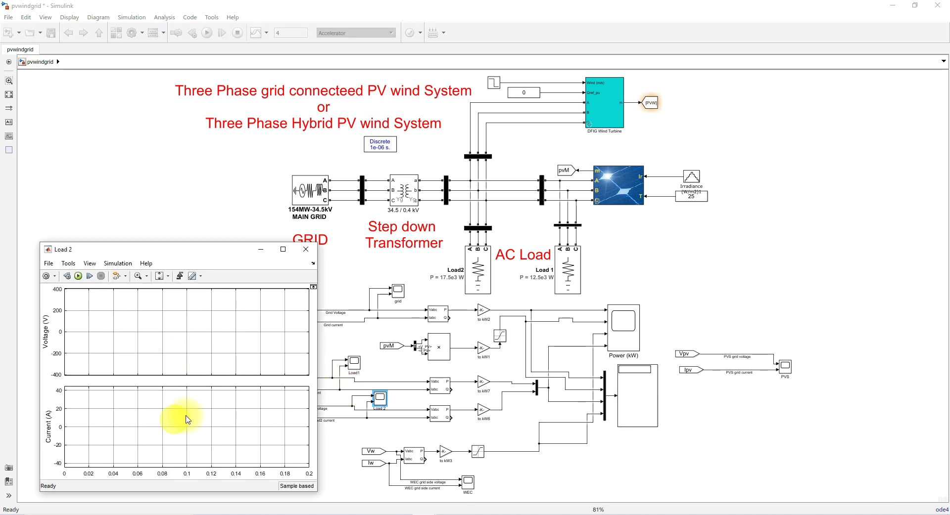
pyautogui.doubleClick(397, 291)
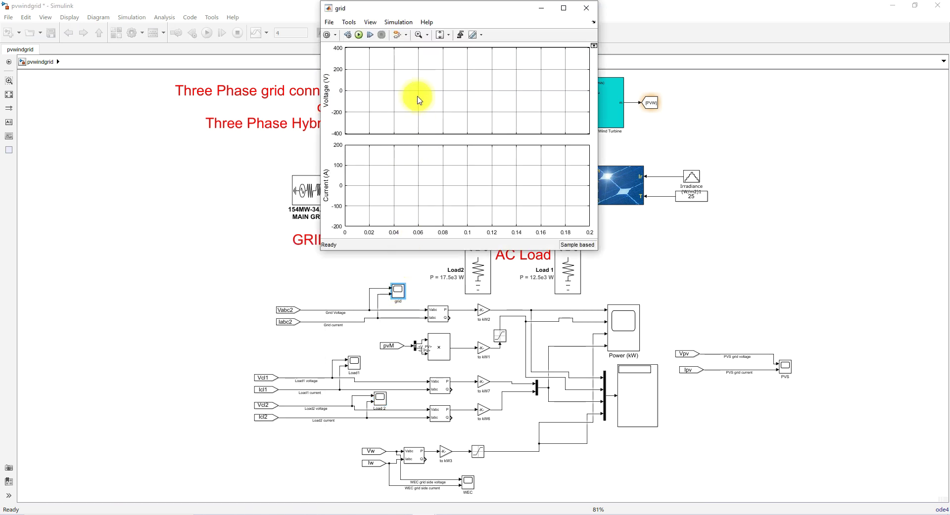
pyautogui.click(198, 297)
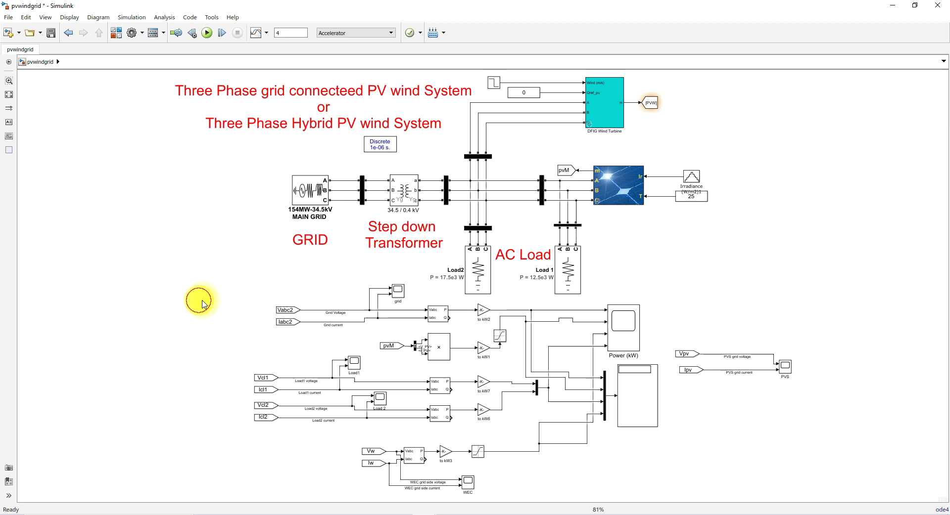
# Bring the open Power (kW), load and other scope windows to the front, side by side over the model
pyautogui.moveTo(426, 514)
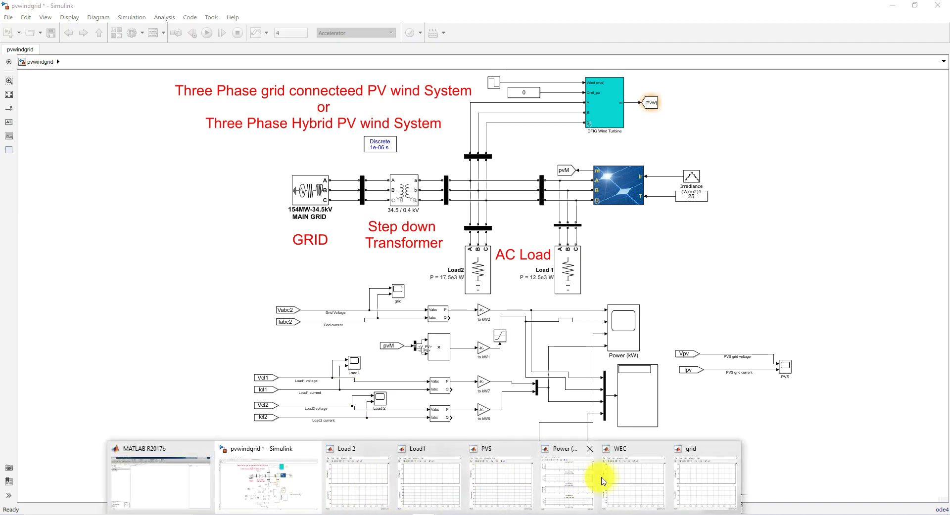
pyautogui.click(566, 481)
pyautogui.moveTo(435, 512)
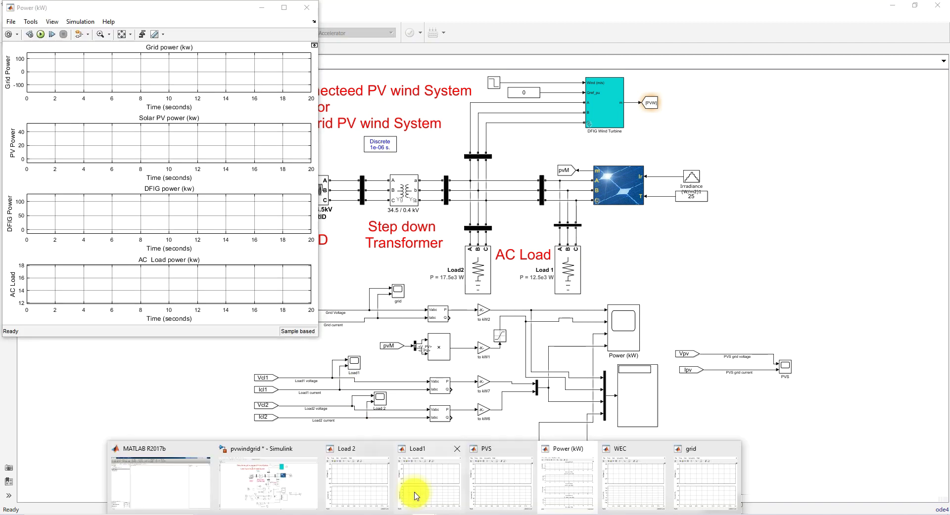
pyautogui.click(348, 488)
pyautogui.click(427, 484)
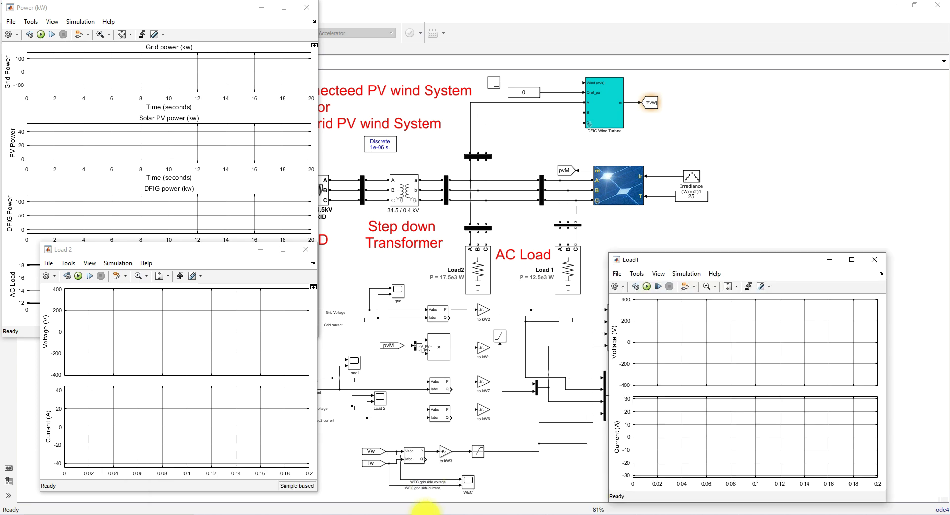
pyautogui.click(505, 483)
# Run the simulation and bring the Power (kW) scope forward to watch its power curves
pyautogui.click(78, 276)
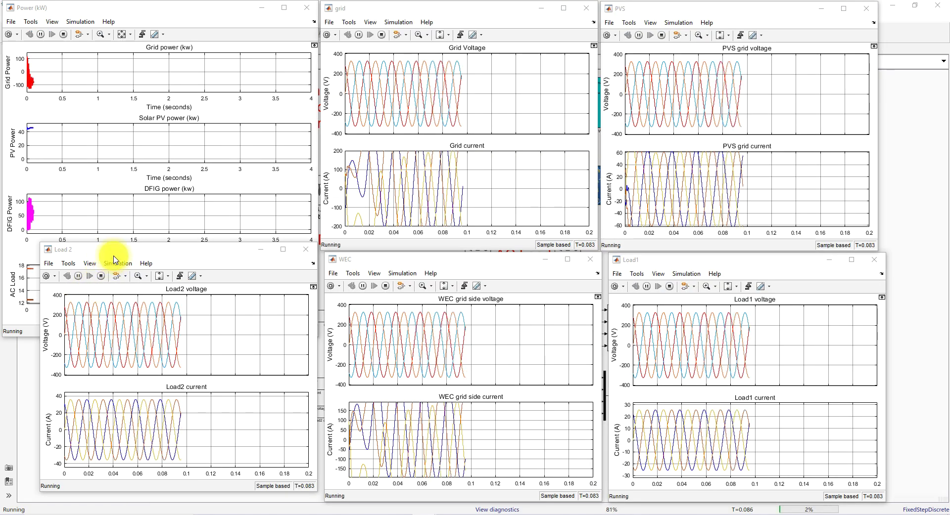
pyautogui.click(119, 9)
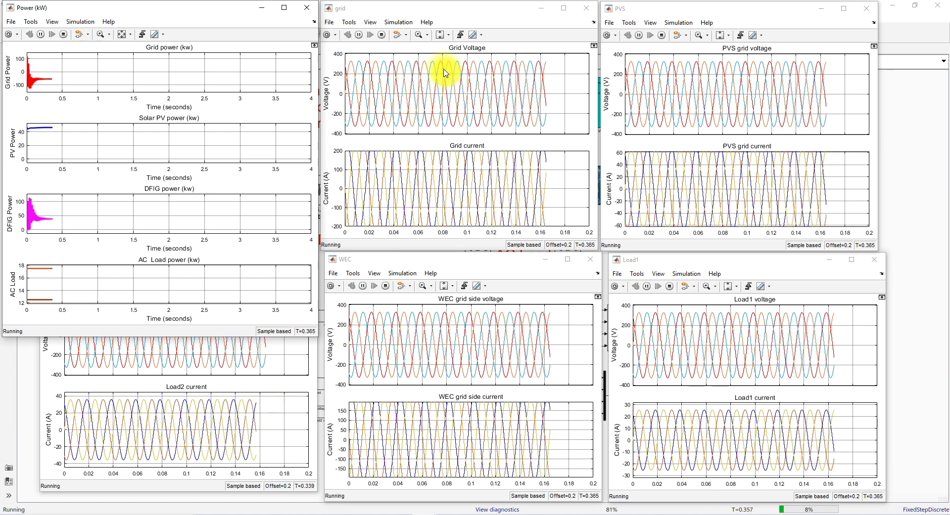
# Fit the grid scope's axes to its signals and move the WEC, Load1 and Load 2 scopes to uncover the model's power display
pyautogui.click(439, 35)
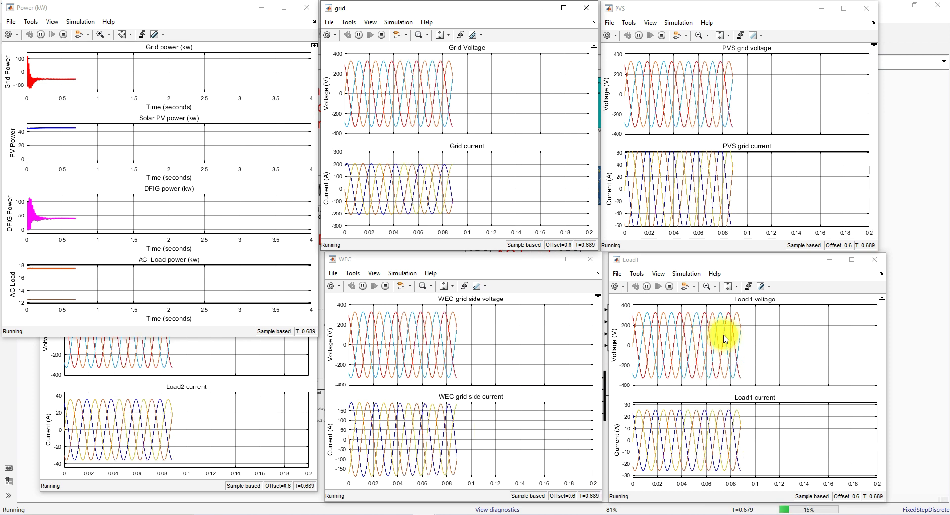
pyautogui.click(218, 401)
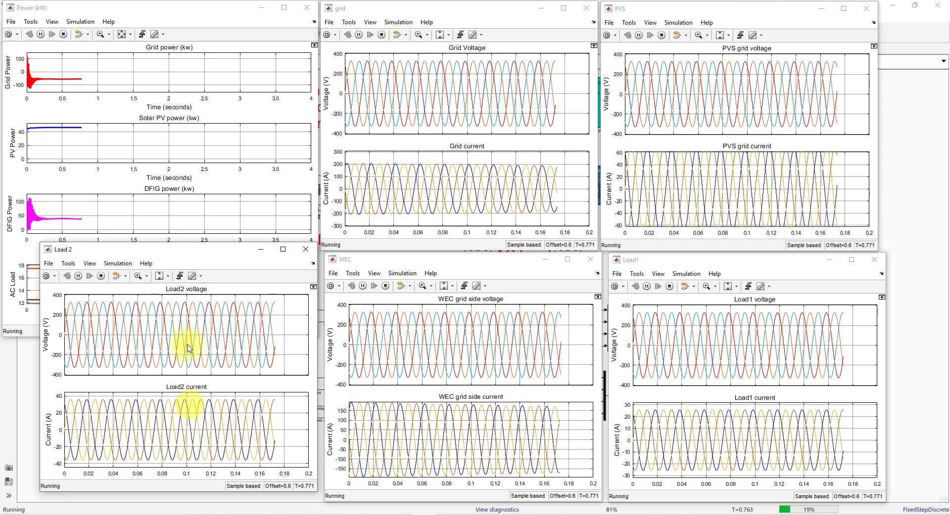
pyautogui.moveTo(473, 265)
pyautogui.mouseDown()
pyautogui.moveTo(746, 189)
pyautogui.moveTo(471, 272)
pyautogui.mouseUp()
pyautogui.moveTo(734, 266); pyautogui.dragTo(886, 254)
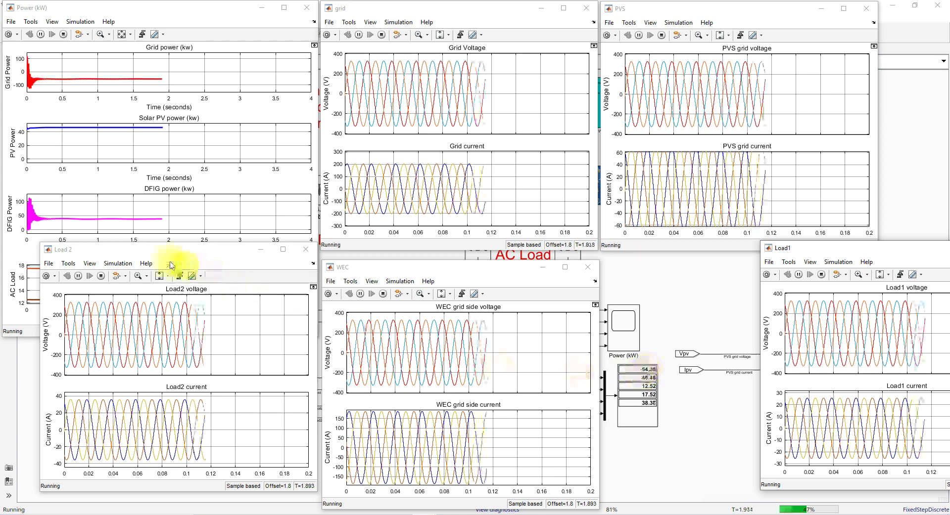
pyautogui.moveTo(158, 254); pyautogui.dragTo(137, 306)
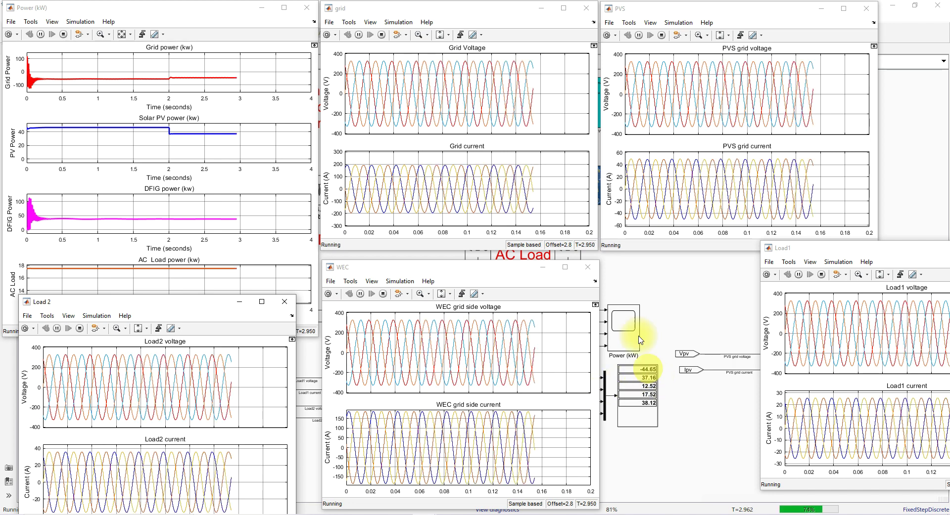
# Stop the simulation and fit the PVS and grid scope axes to the whole run of voltage and current waveforms
pyautogui.click(718, 36)
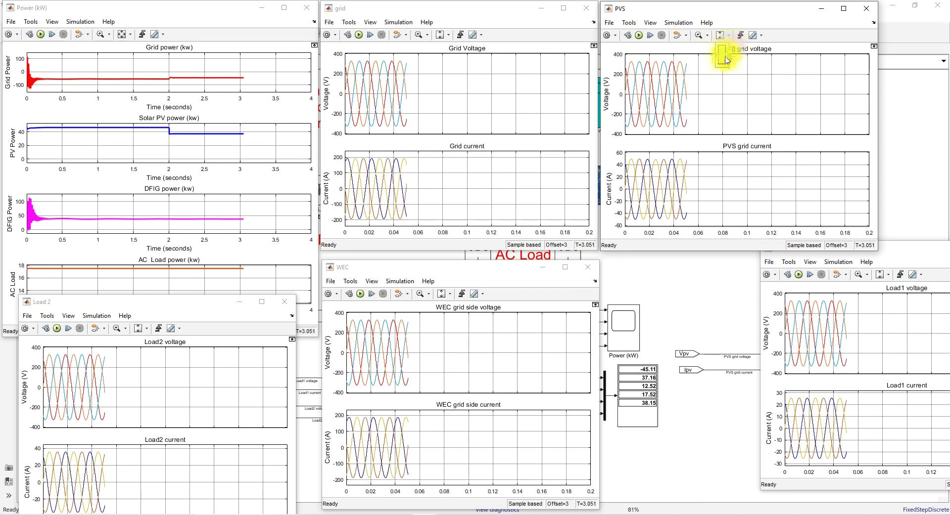
pyautogui.click(720, 35)
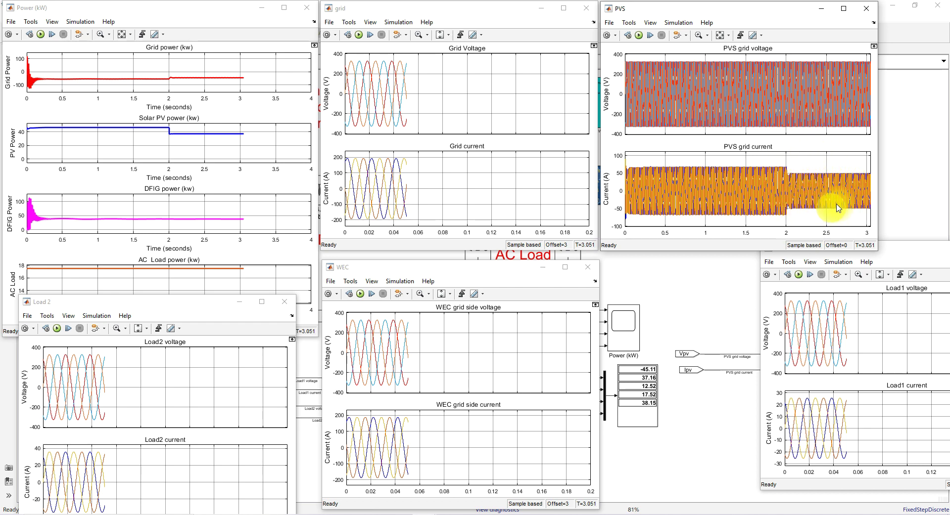
pyautogui.click(445, 36)
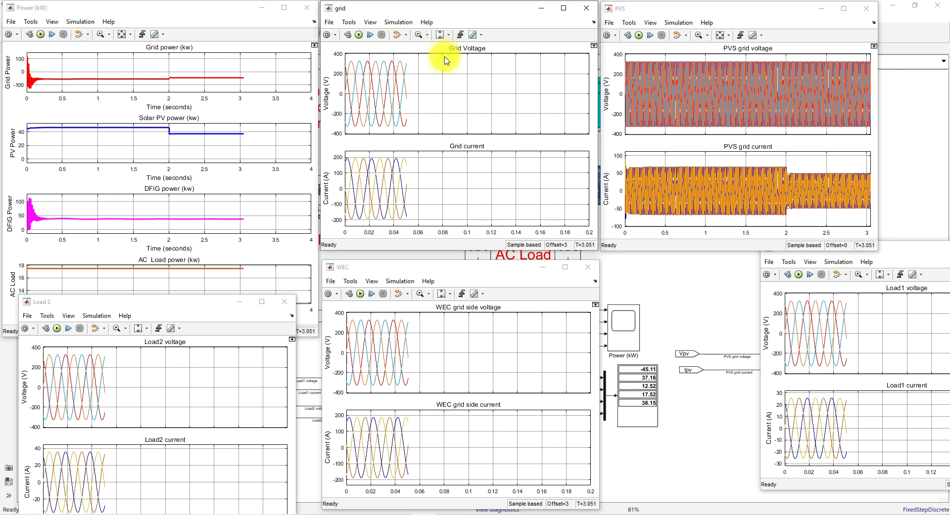
pyautogui.click(445, 61)
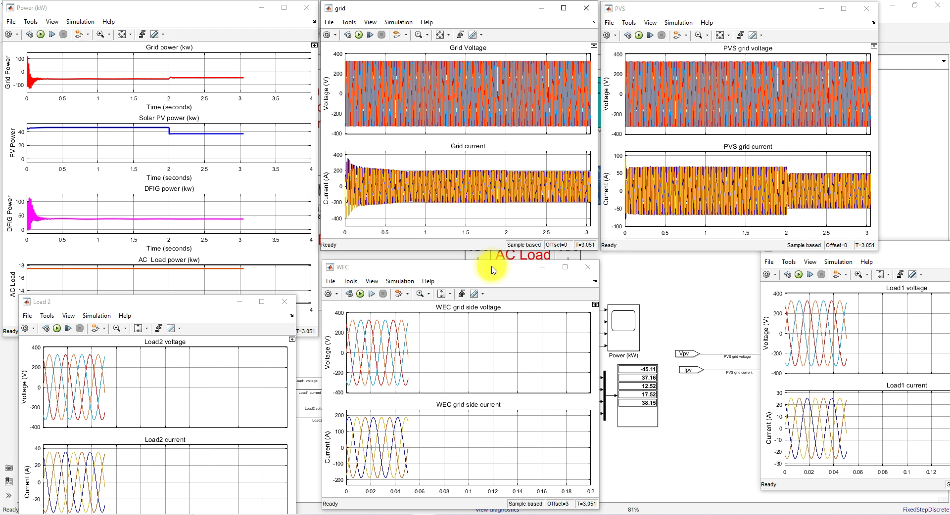
# Return to the model, edit the step time of the wind-speed Step block feeding the DFIG turbine, and recheck its parameters
pyautogui.click(663, 287)
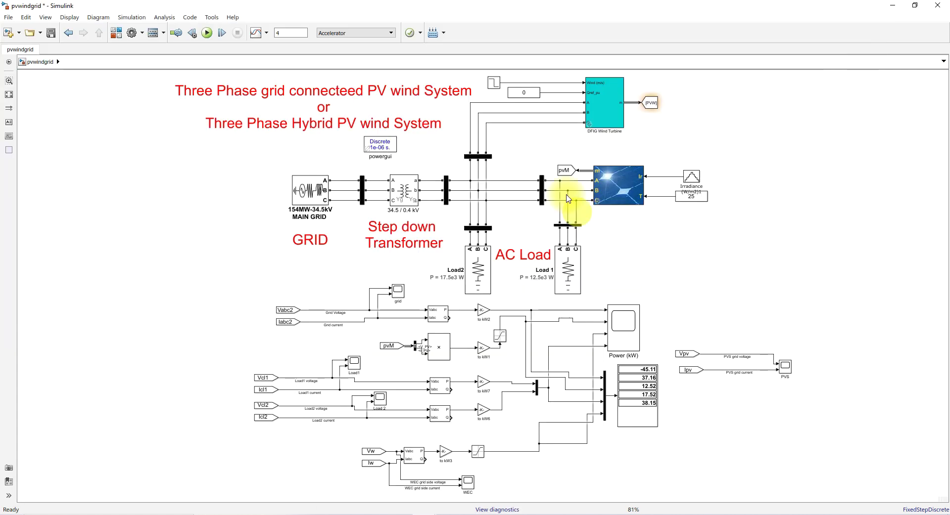
pyautogui.doubleClick(492, 87)
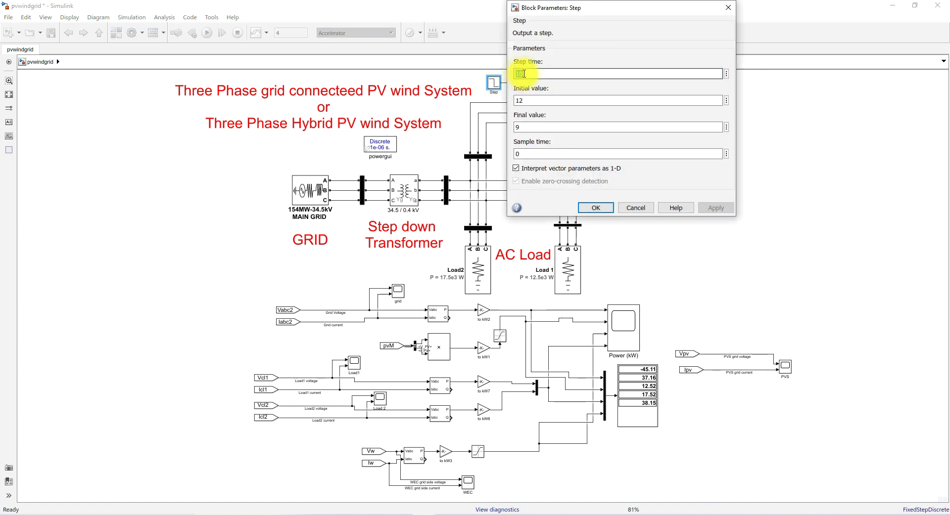
pyautogui.click(594, 210)
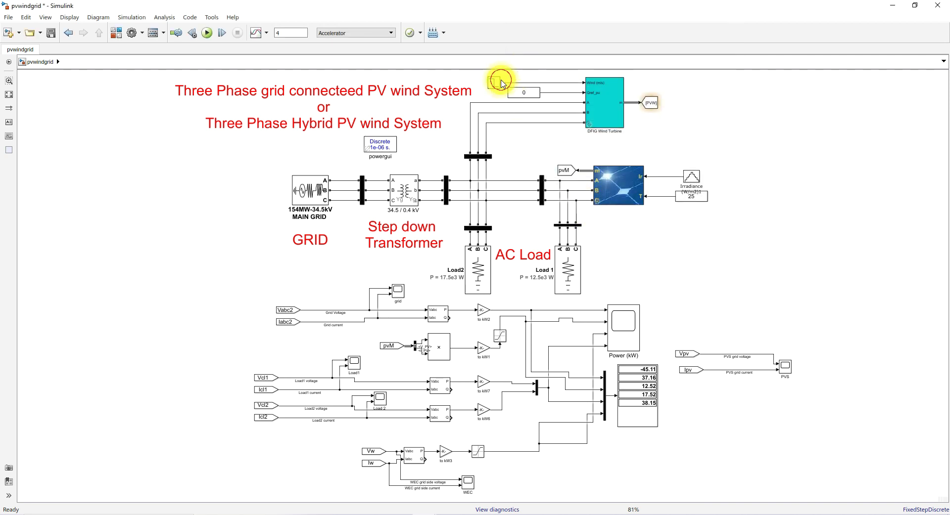
pyautogui.click(526, 81)
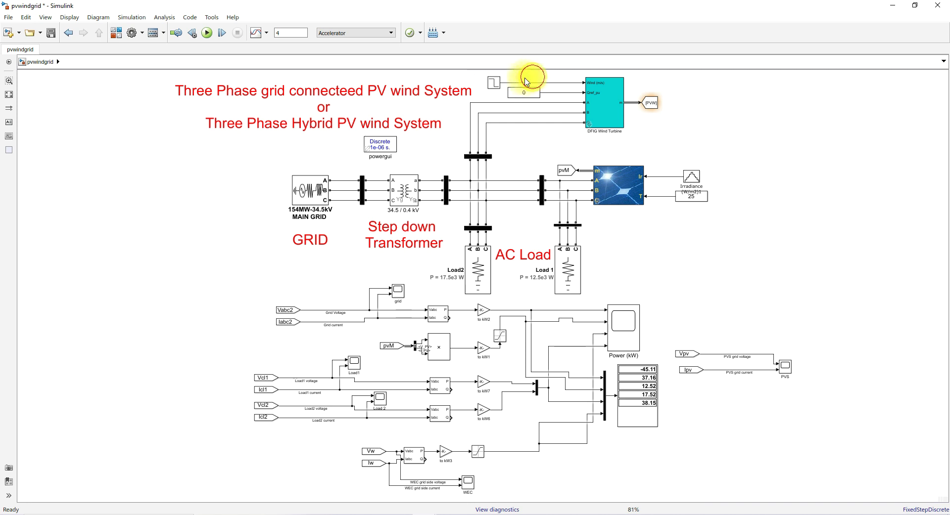
pyautogui.doubleClick(492, 84)
pyautogui.click(636, 207)
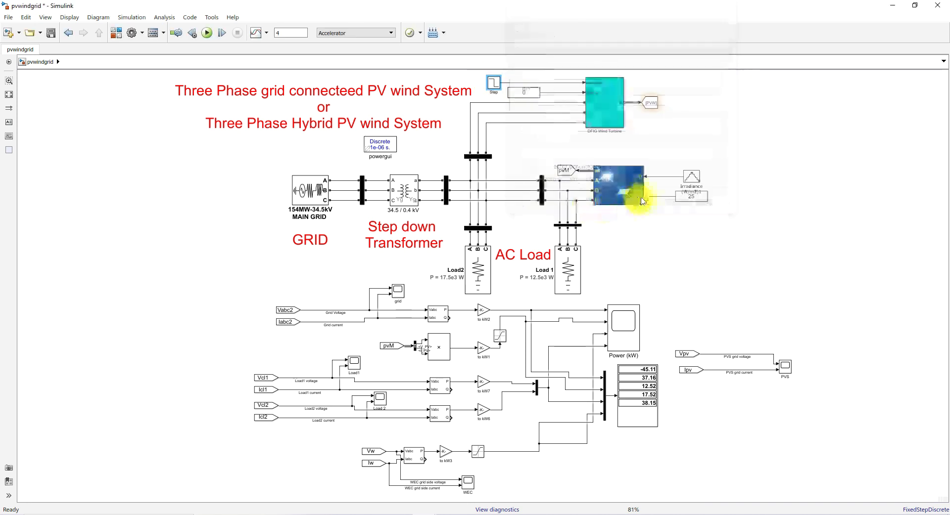
# Replace the PV block's irradiance signal with a copy of the temperature constant, wired to the Ir input and set to 1000
pyautogui.press('Delete')
pyautogui.moveTo(685, 203); pyautogui.dragTo(695, 157)
pyautogui.doubleClick(695, 157)
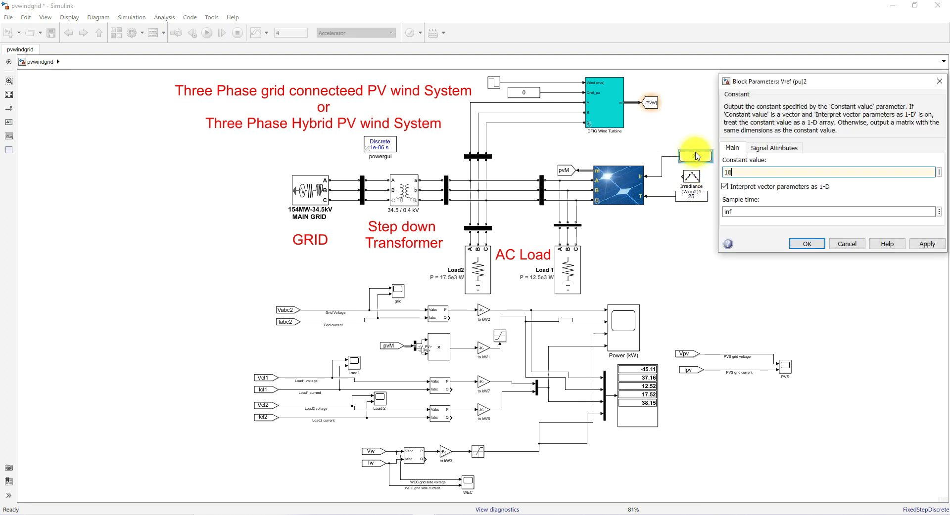
pyautogui.press('Return')
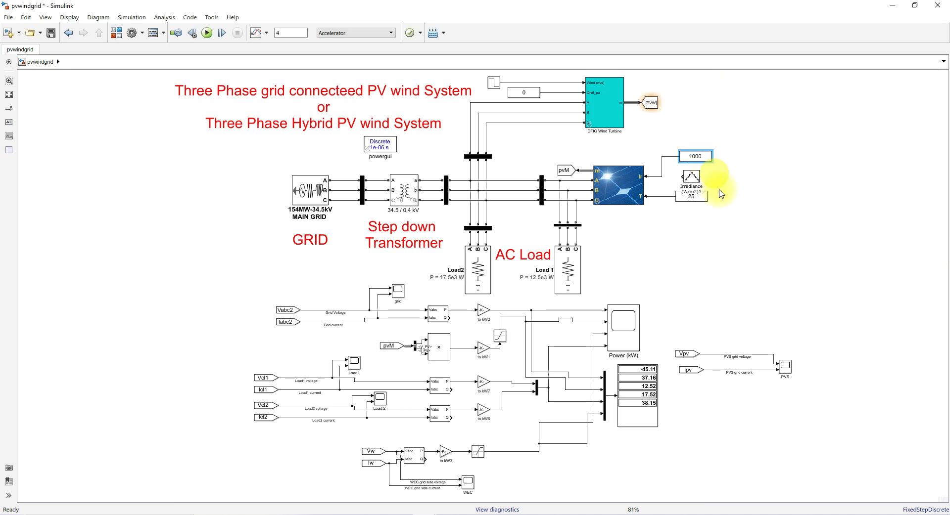
pyautogui.click(725, 245)
# Run the simulation again and bring the Load 2, Load1, PVS, Power (kW), WEC and grid scopes in front of the model
pyautogui.click(207, 35)
pyautogui.moveTo(341, 478)
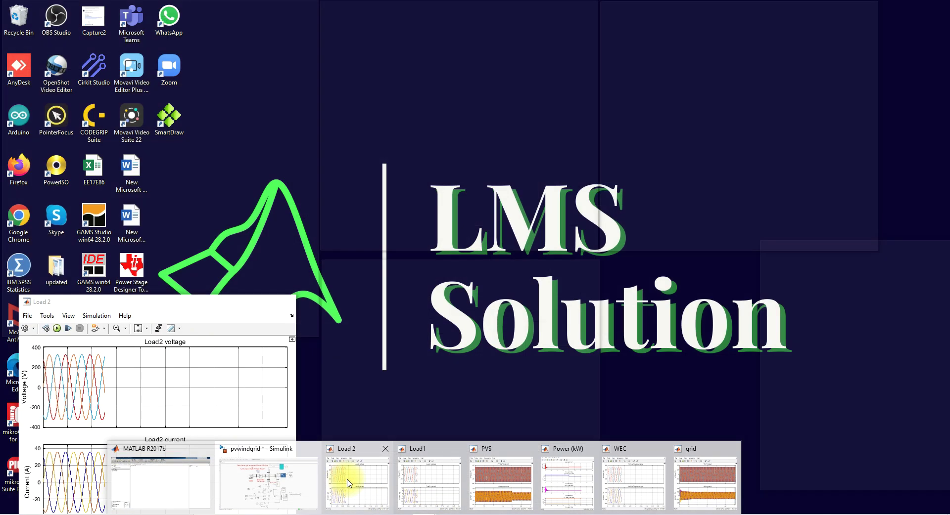
pyautogui.click(348, 484)
pyautogui.click(424, 495)
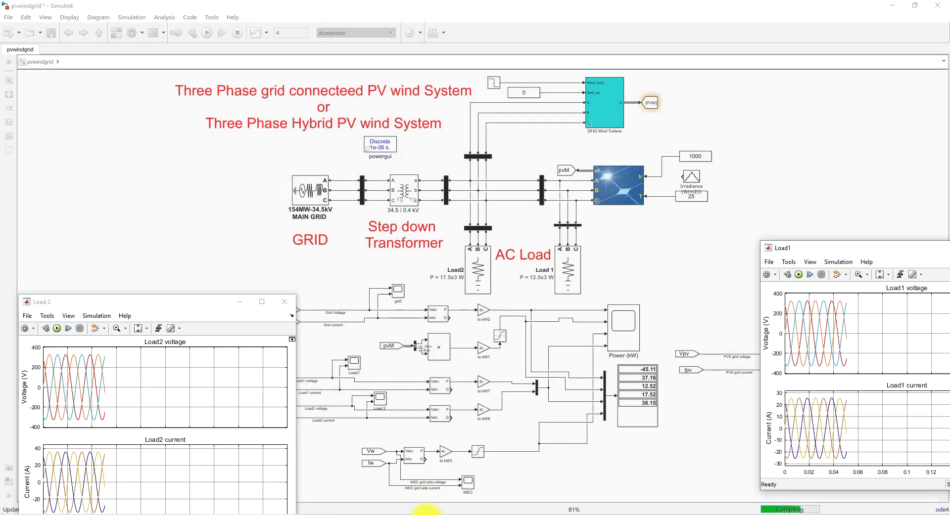
pyautogui.click(485, 490)
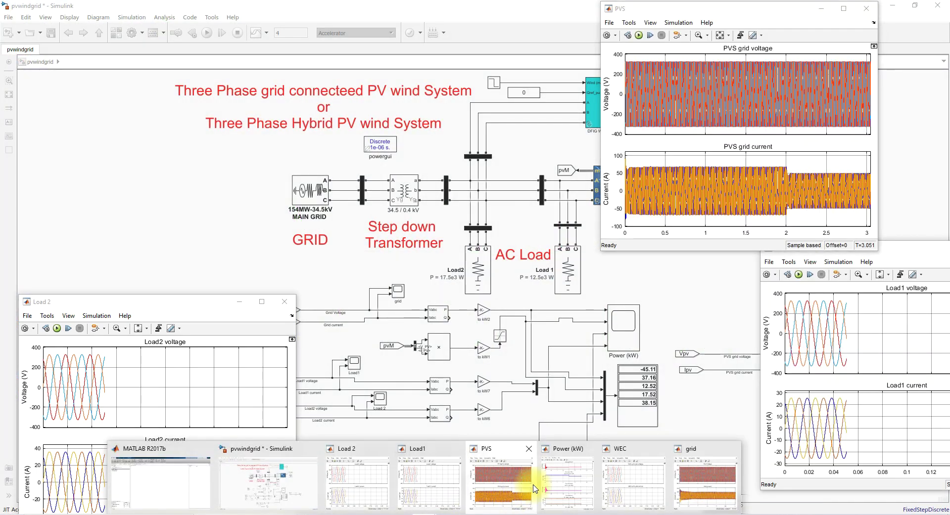
pyautogui.click(586, 483)
pyautogui.moveTo(568, 492)
pyautogui.click(634, 488)
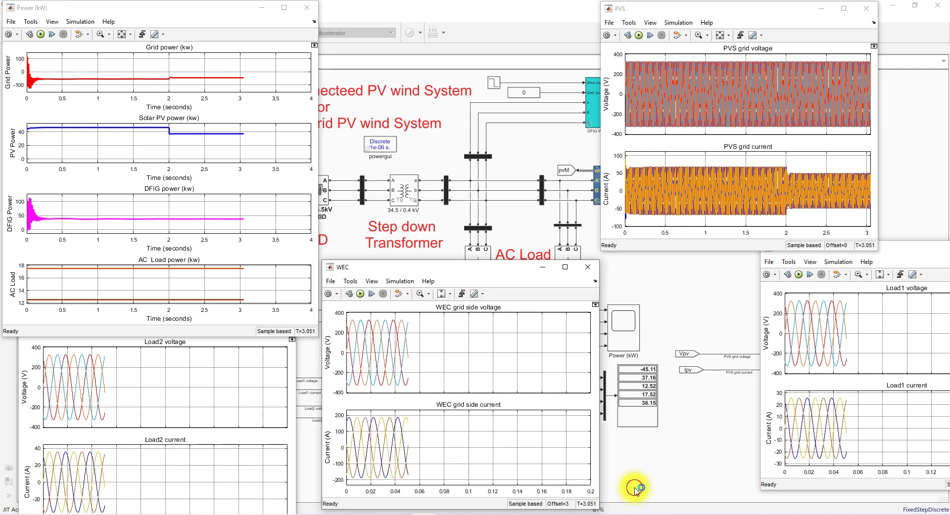
pyautogui.moveTo(424, 509)
pyautogui.click(707, 489)
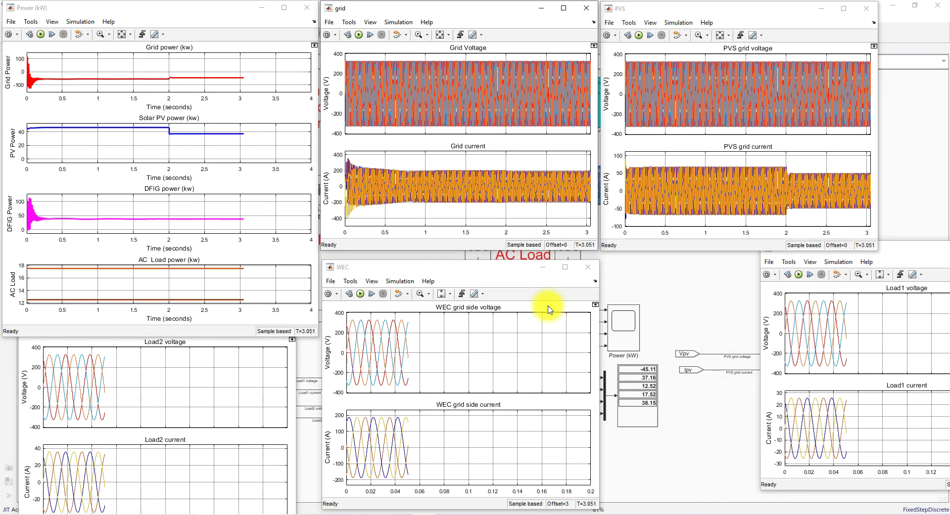
pyautogui.hotkey('ctrl', 't')
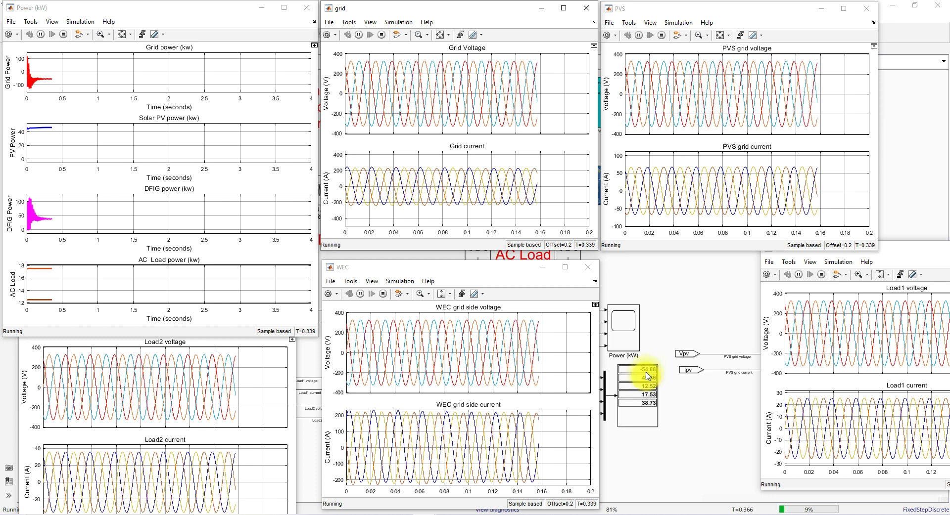
# Circle the power display values and the recent part of the DFIG power curve with the screen pen, and clear the marks
pyautogui.press('F9')
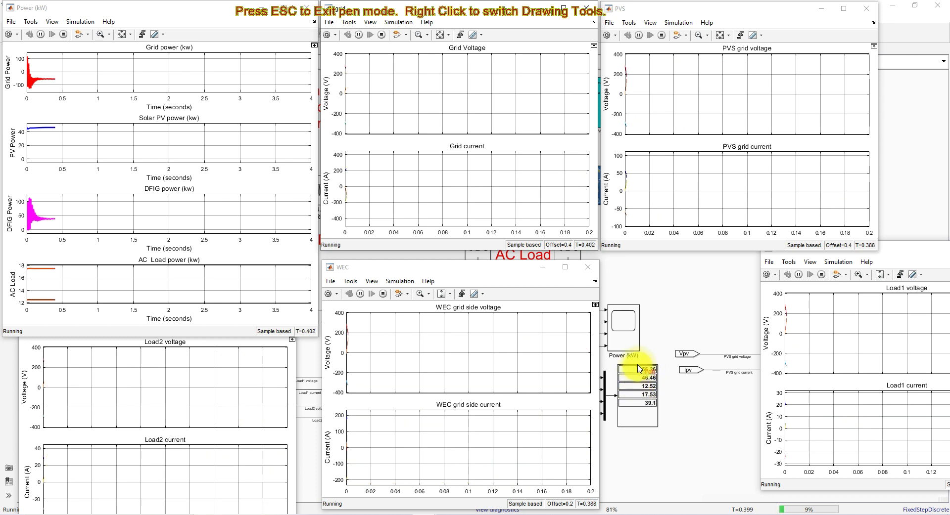
pyautogui.moveTo(636, 365)
pyautogui.mouseDown()
pyautogui.moveTo(633, 415)
pyautogui.moveTo(648, 420)
pyautogui.moveTo(661, 411)
pyautogui.moveTo(637, 355)
pyautogui.mouseUp()
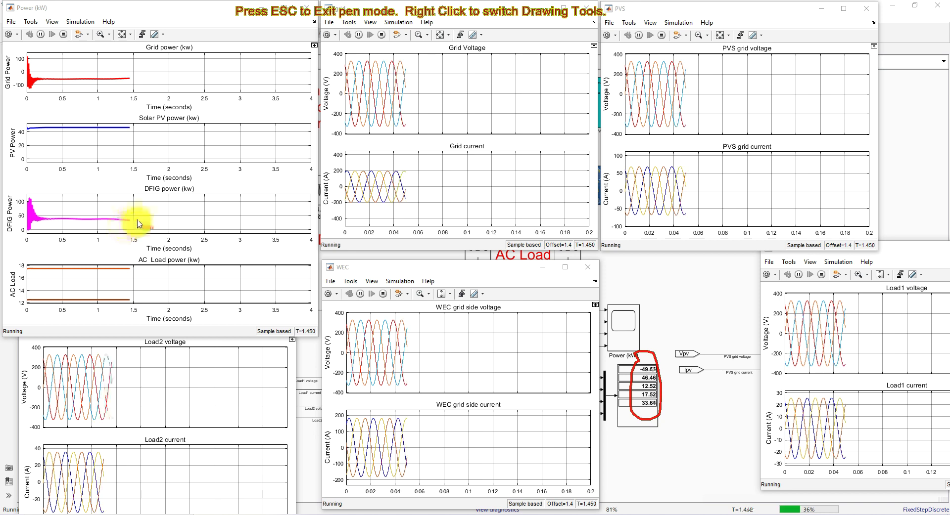
pyautogui.moveTo(139, 215)
pyautogui.mouseDown()
pyautogui.moveTo(88, 213)
pyautogui.moveTo(89, 227)
pyautogui.moveTo(112, 239)
pyautogui.moveTo(151, 240)
pyautogui.moveTo(140, 214)
pyautogui.mouseUp()
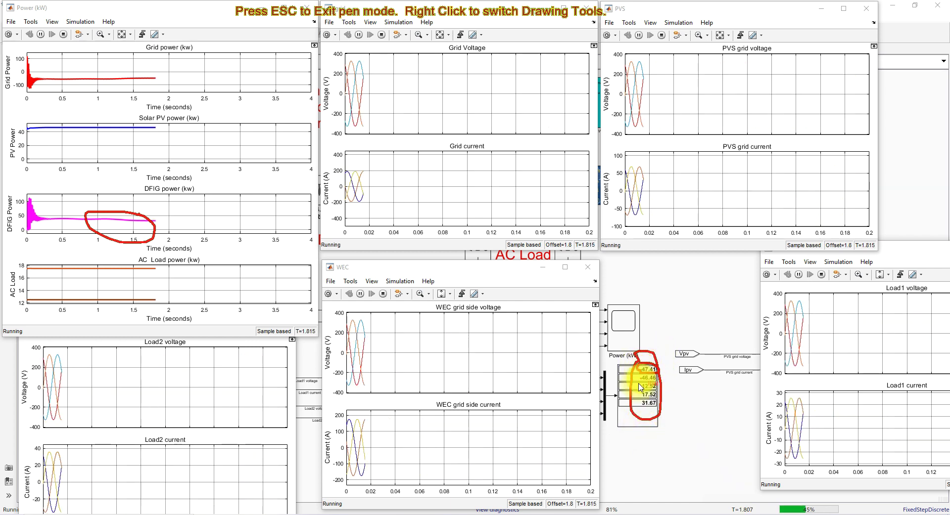
pyautogui.press('Escape')
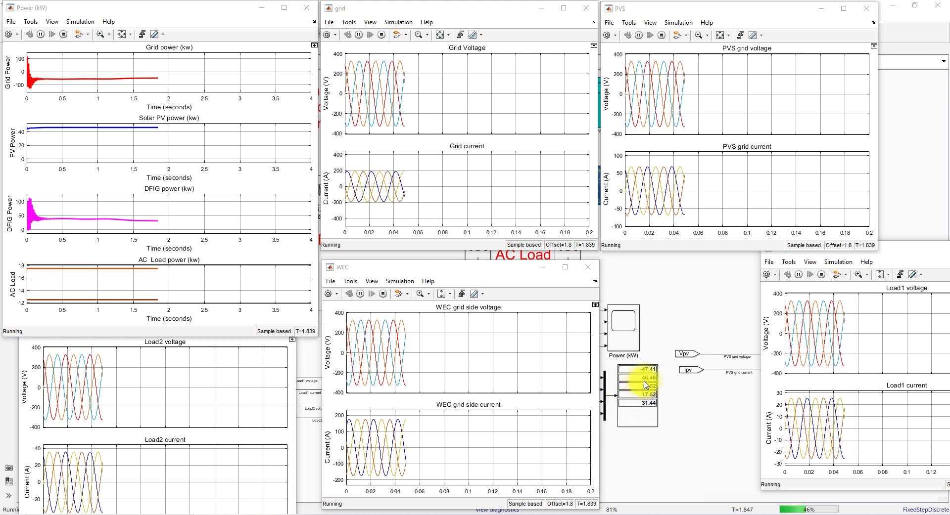
# Mark the first and last values of the power display with the screen pen, and clear the marks
pyautogui.press('F9')
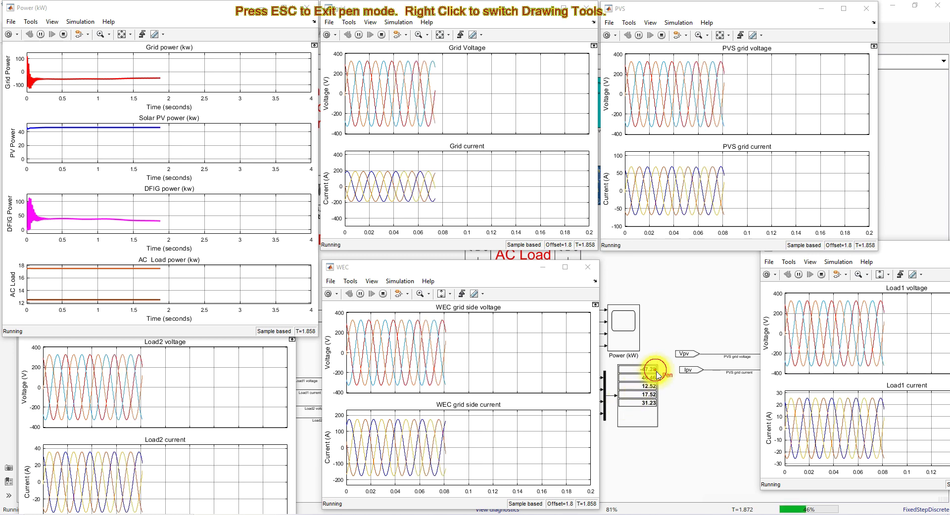
pyautogui.moveTo(654, 368); pyautogui.dragTo(663, 367)
pyautogui.moveTo(640, 407)
pyautogui.mouseDown()
pyautogui.moveTo(662, 407)
pyautogui.moveTo(648, 392)
pyautogui.moveTo(639, 406)
pyautogui.mouseUp()
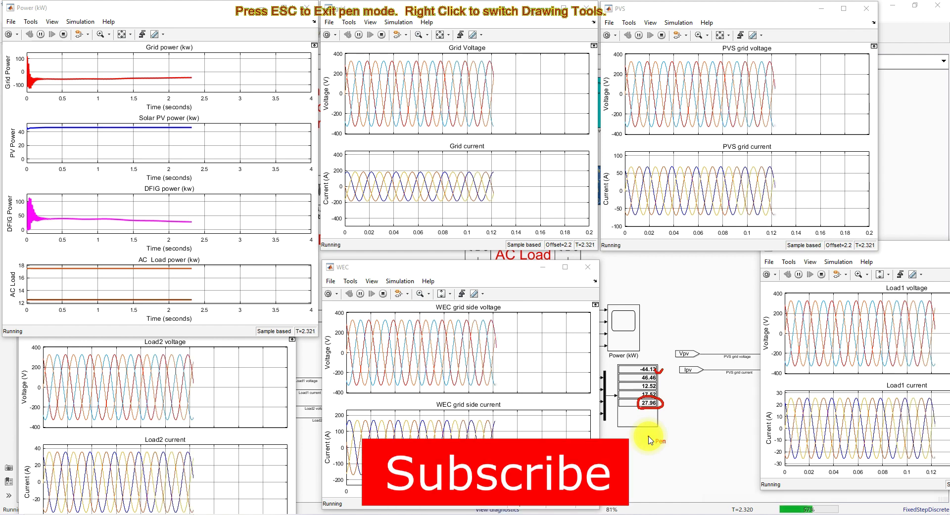
pyautogui.press('Escape')
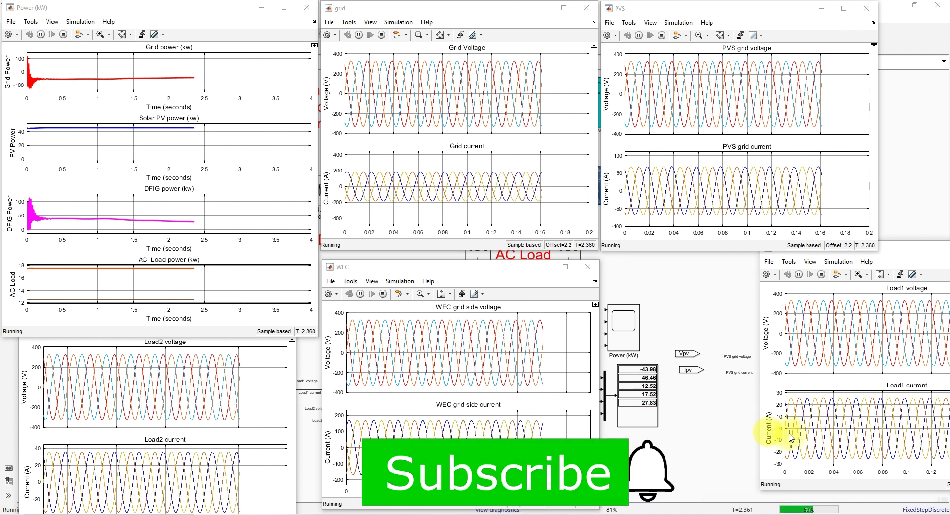